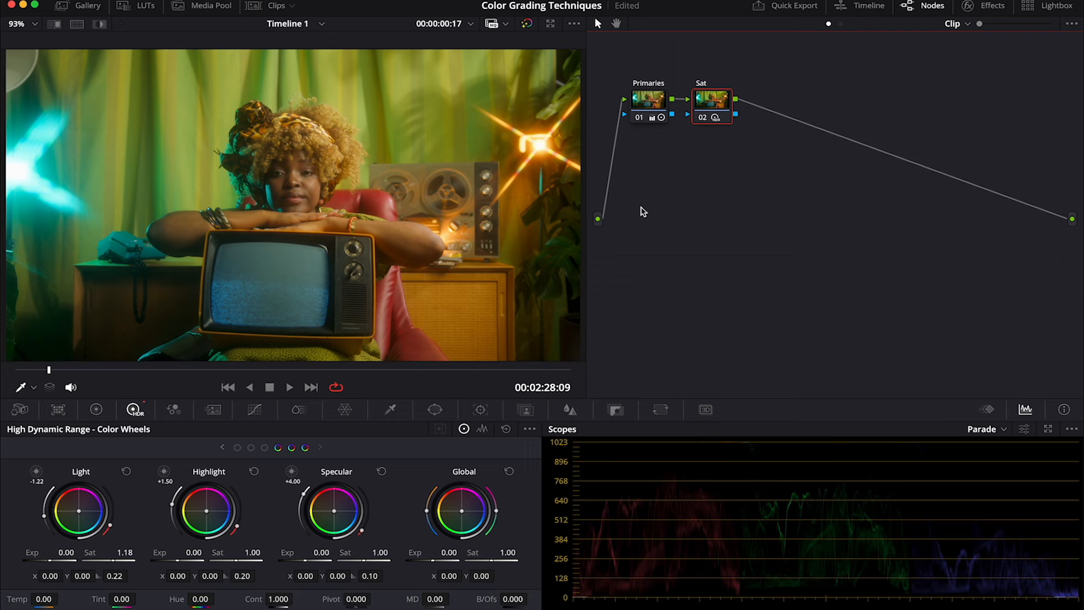
Add a serial node after the Sat node and label it "Look".
key(alt+s)
right_click(776, 107)
click(802, 131)
text(Look)
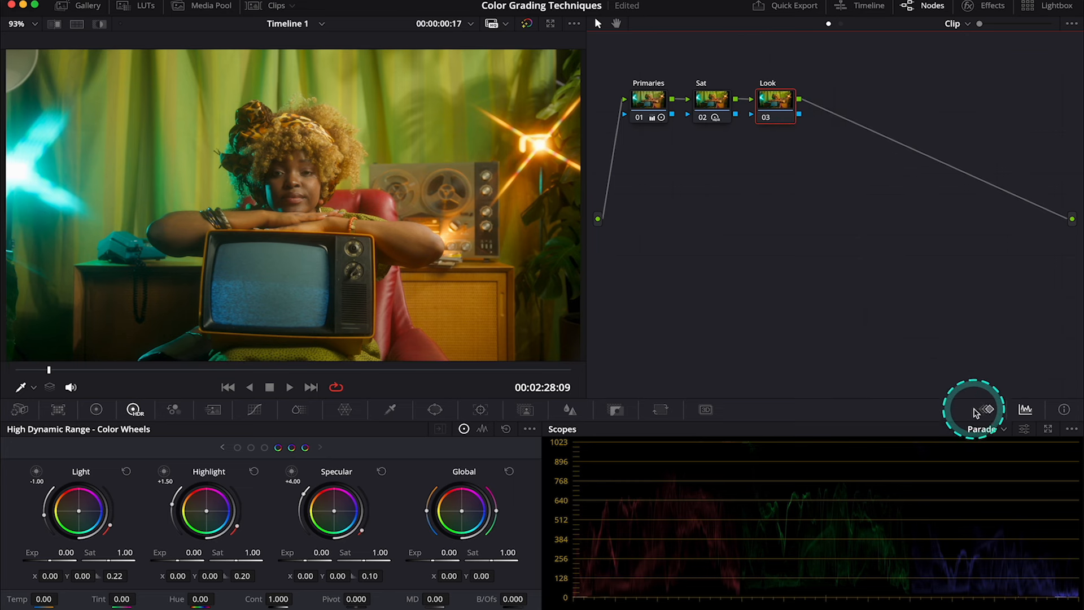
Switch the scopes to Vectorscope and brighten its graticule so the skin tone indicator is easier to read.
click(1002, 430)
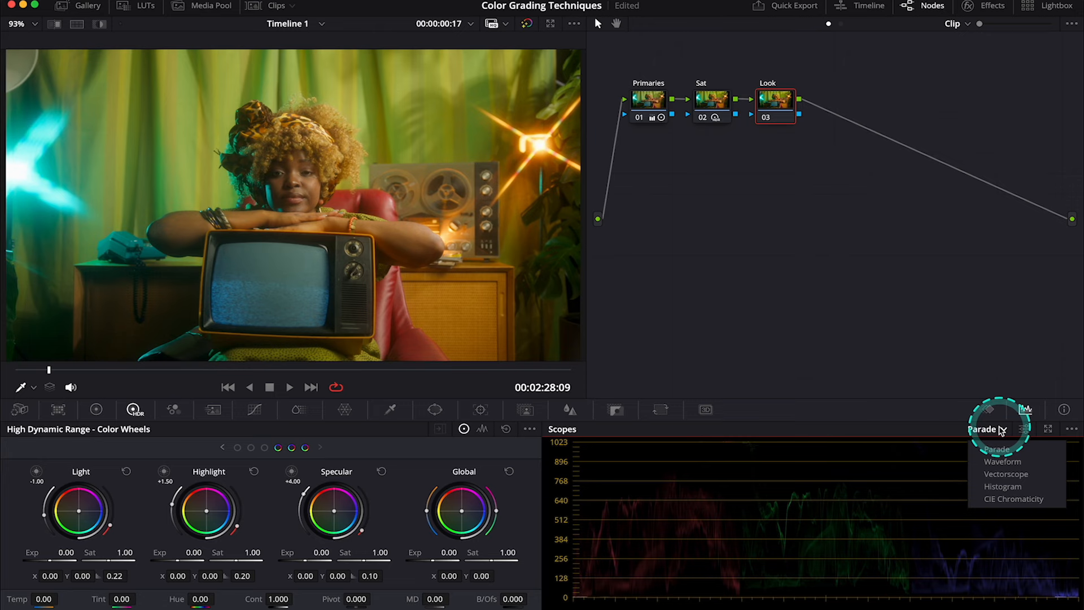
click(1006, 474)
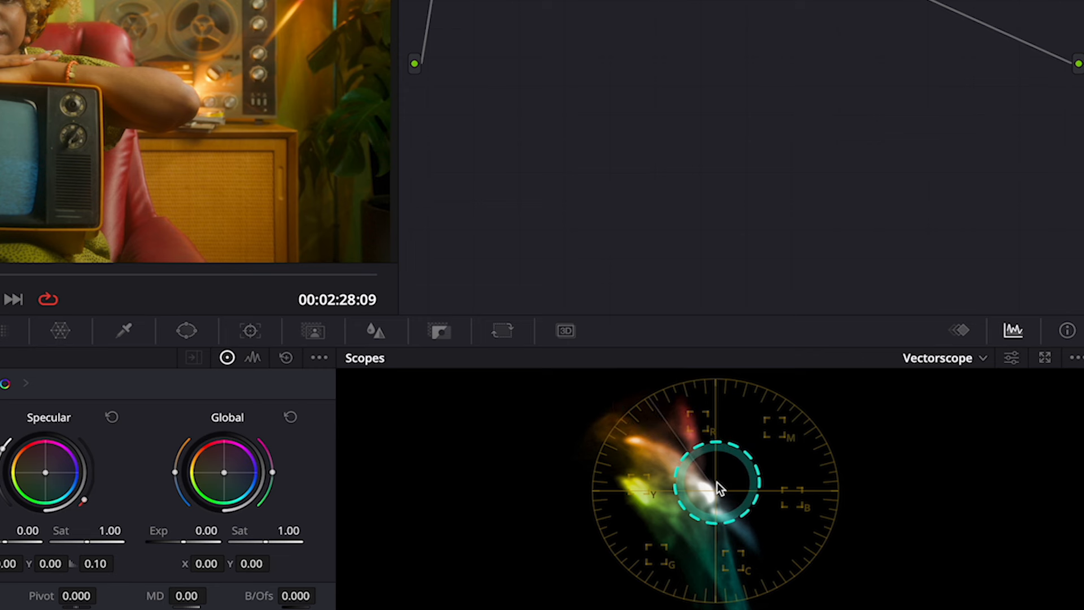
click(1013, 357)
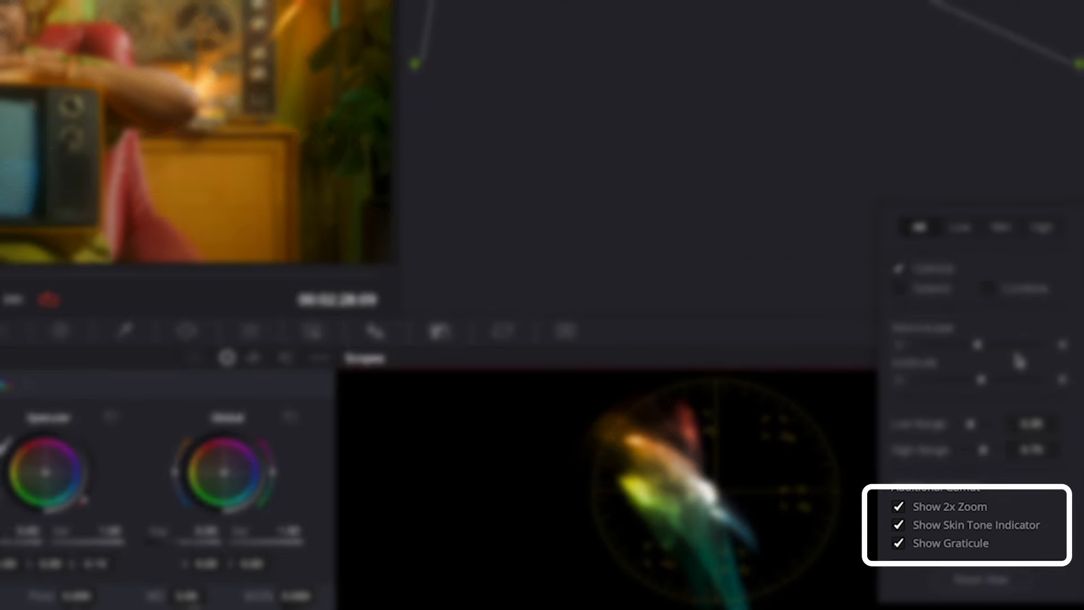
drag(982, 377, 1016, 389)
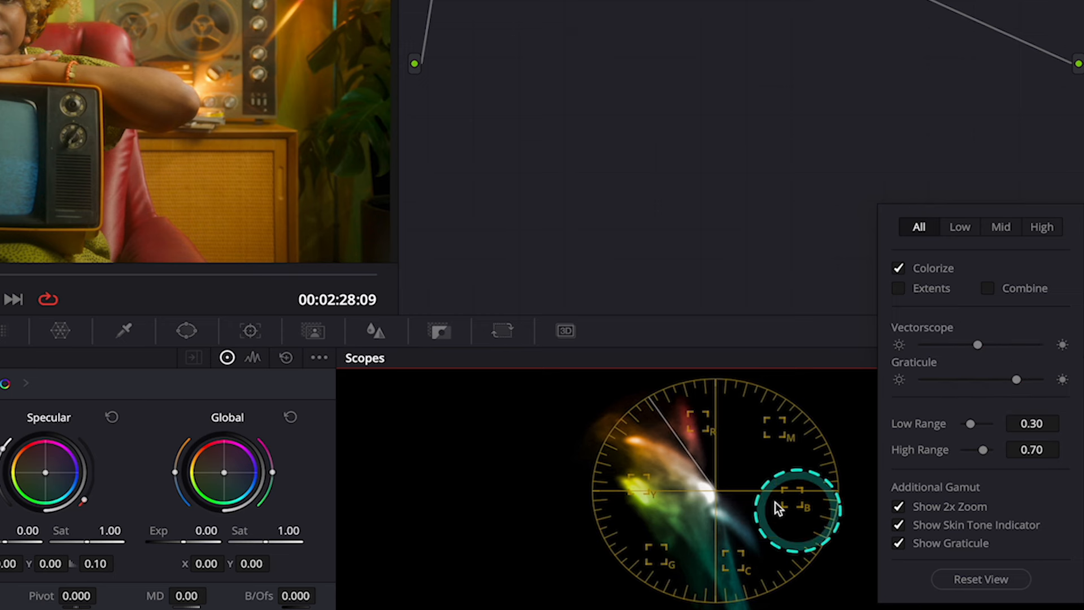
click(781, 291)
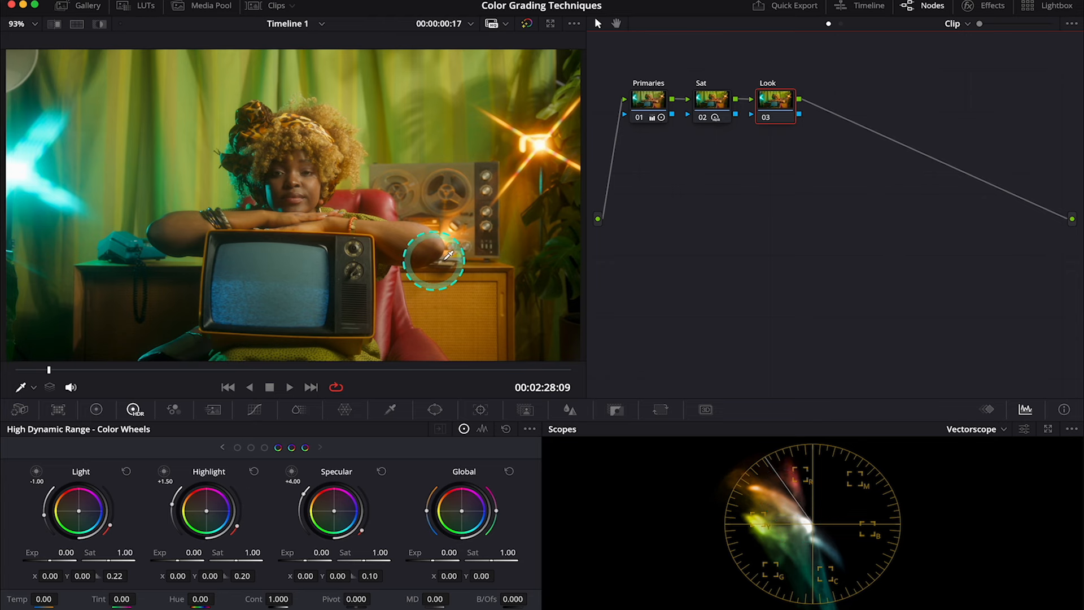
Add a small circular window with softness about 0.10 to the Look node, place it over the subject's cheek, and highlight the isolated skin.
click(437, 409)
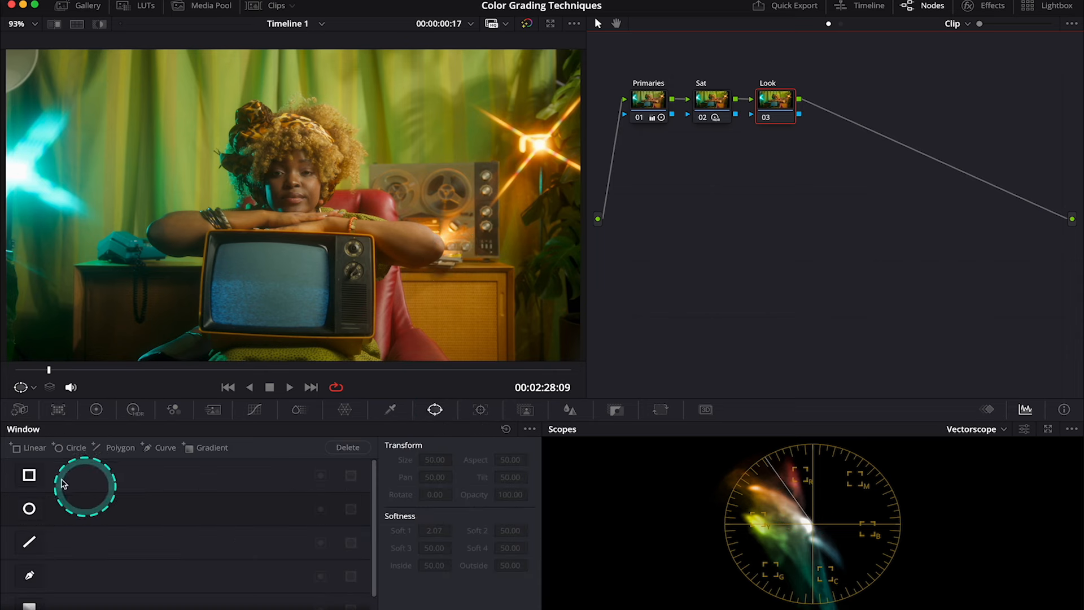
click(32, 509)
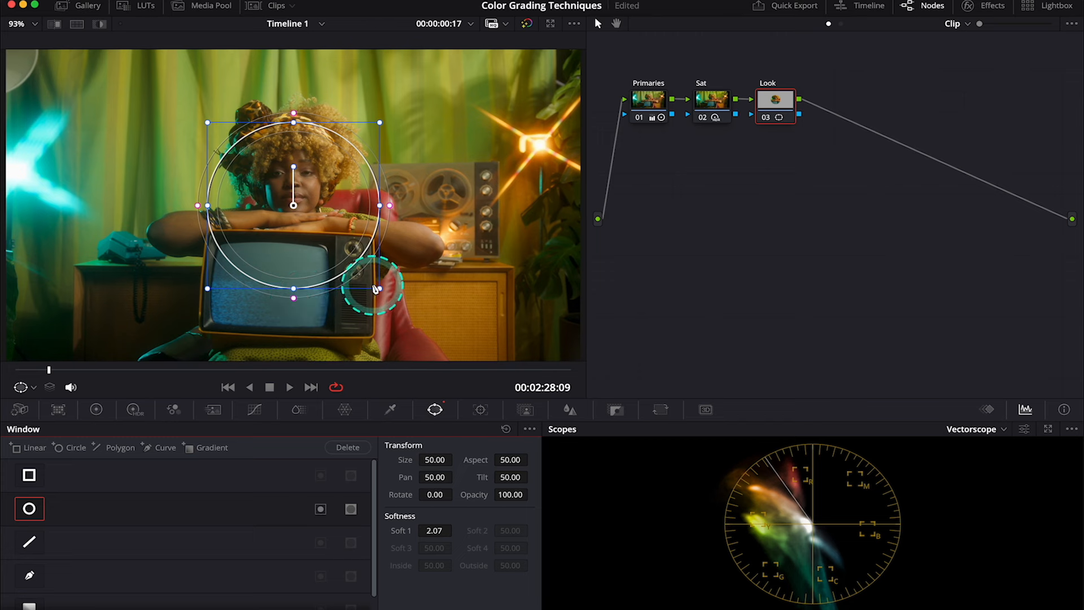
drag(370, 286, 302, 195)
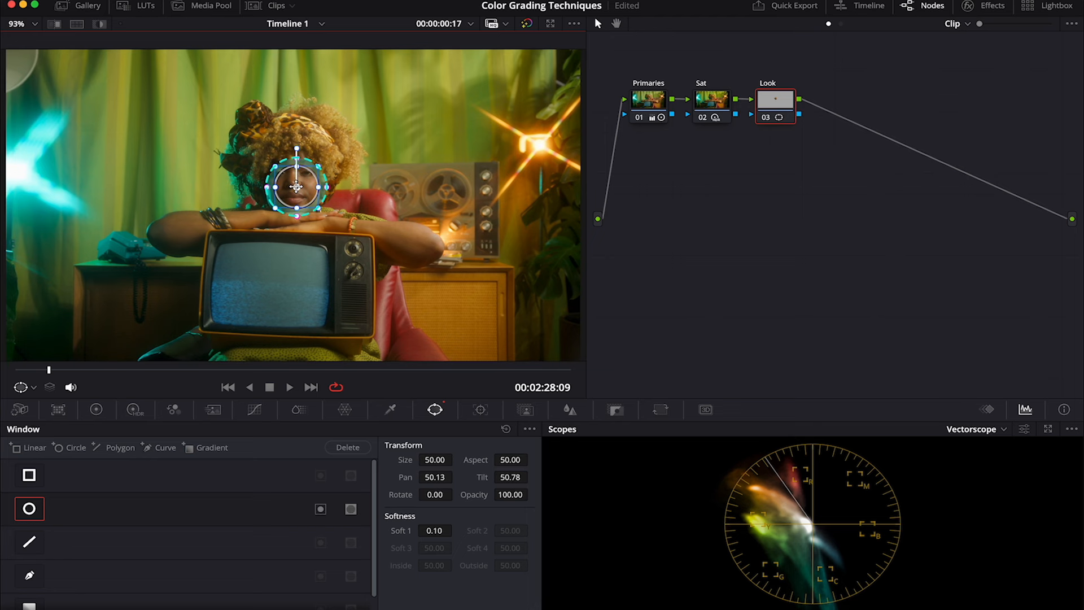
click(101, 25)
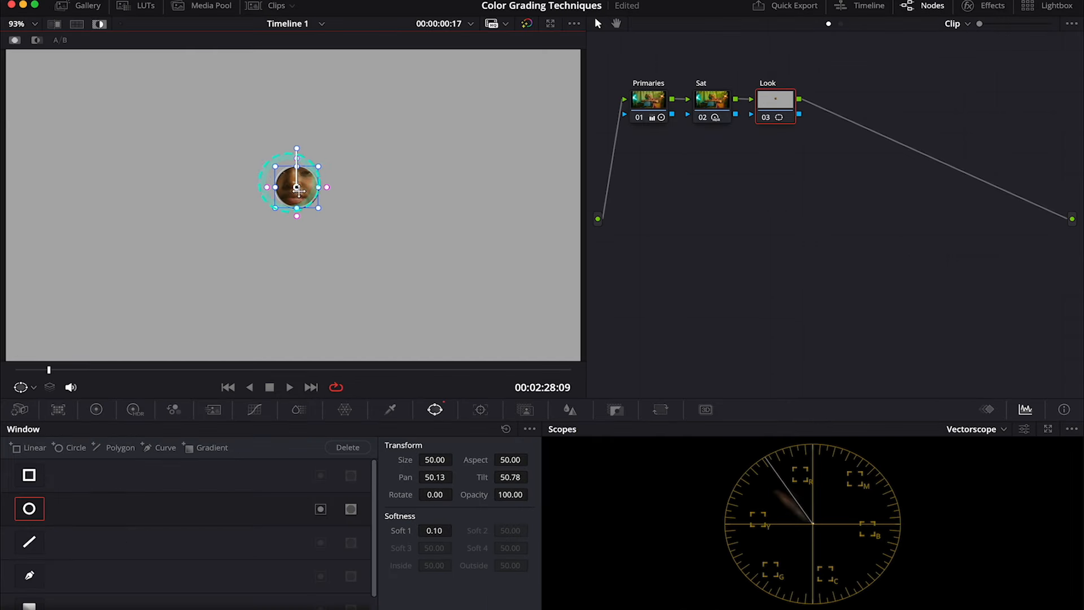
drag(306, 186, 310, 188)
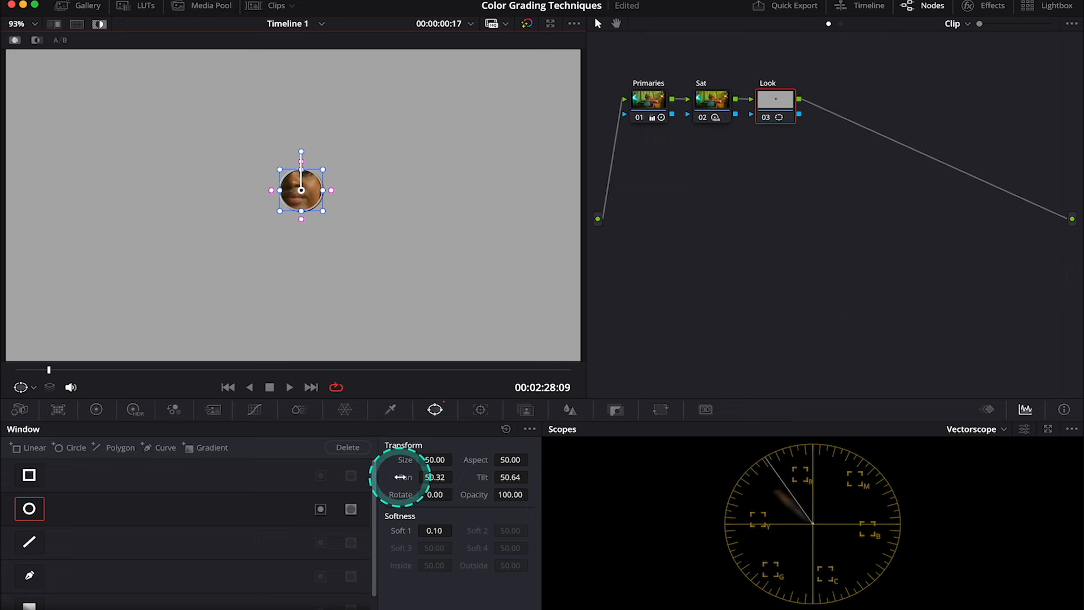
Shift the Look node's Gamma colour balance slightly toward blue, about 0.01, to align the isolated skin with the skin tone indicator.
click(97, 409)
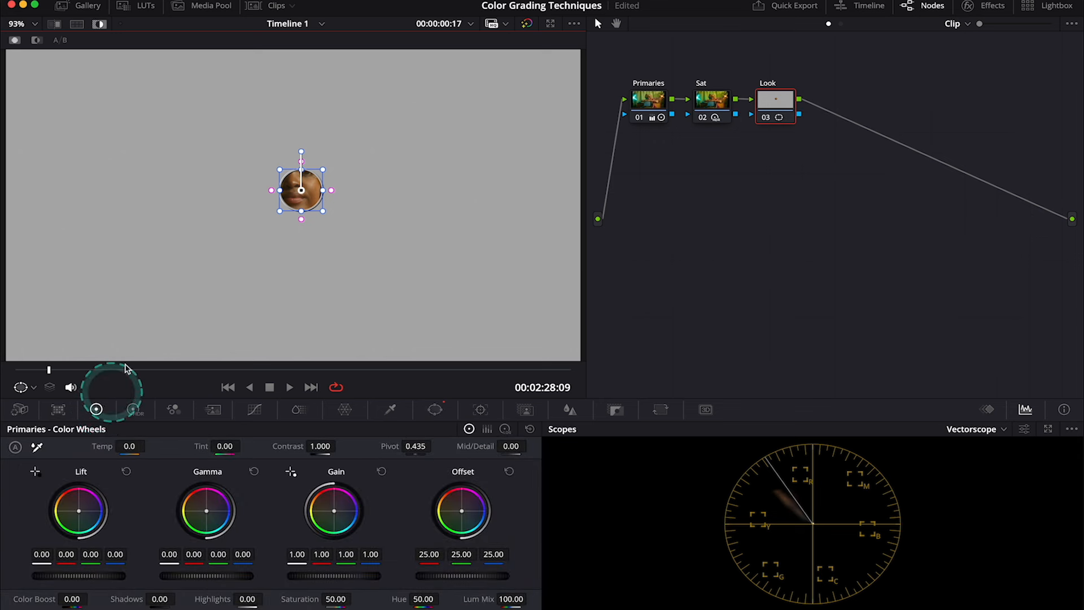
scroll(261, 213, up, 5)
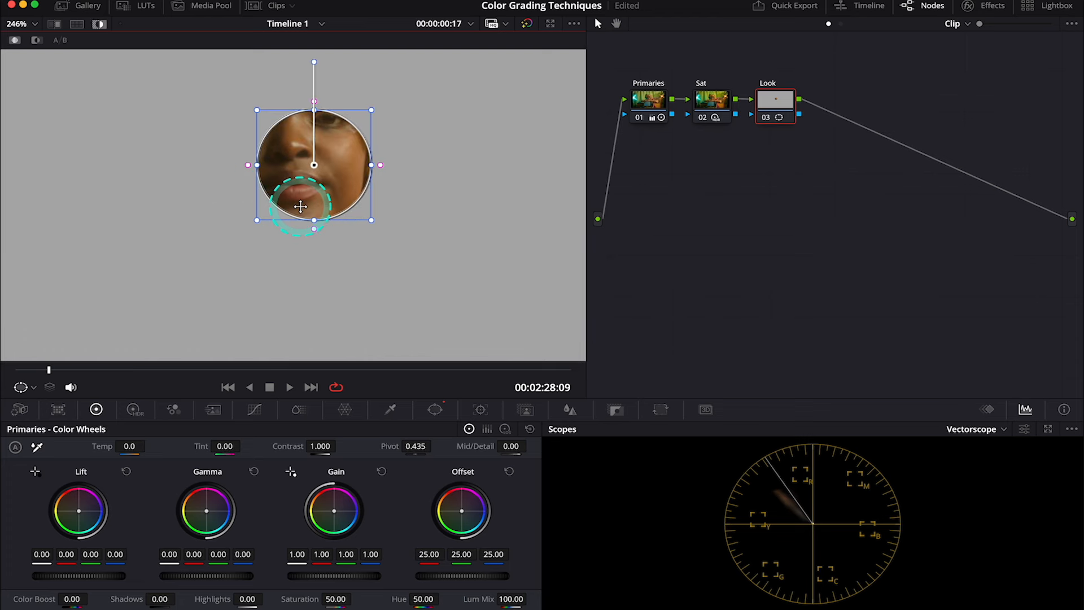
drag(207, 511, 206, 508)
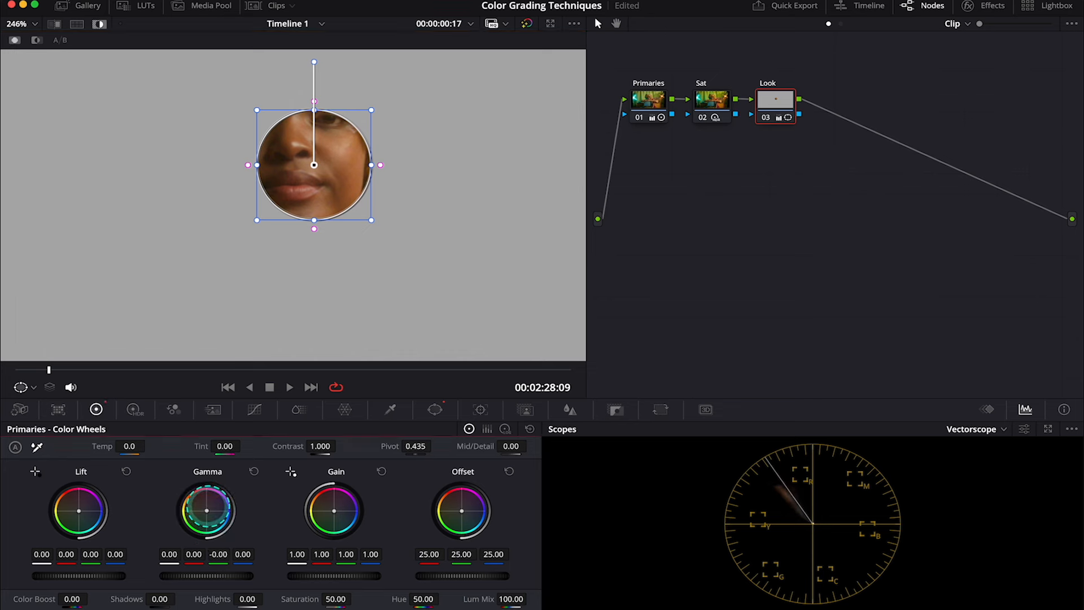
drag(207, 508, 213, 508)
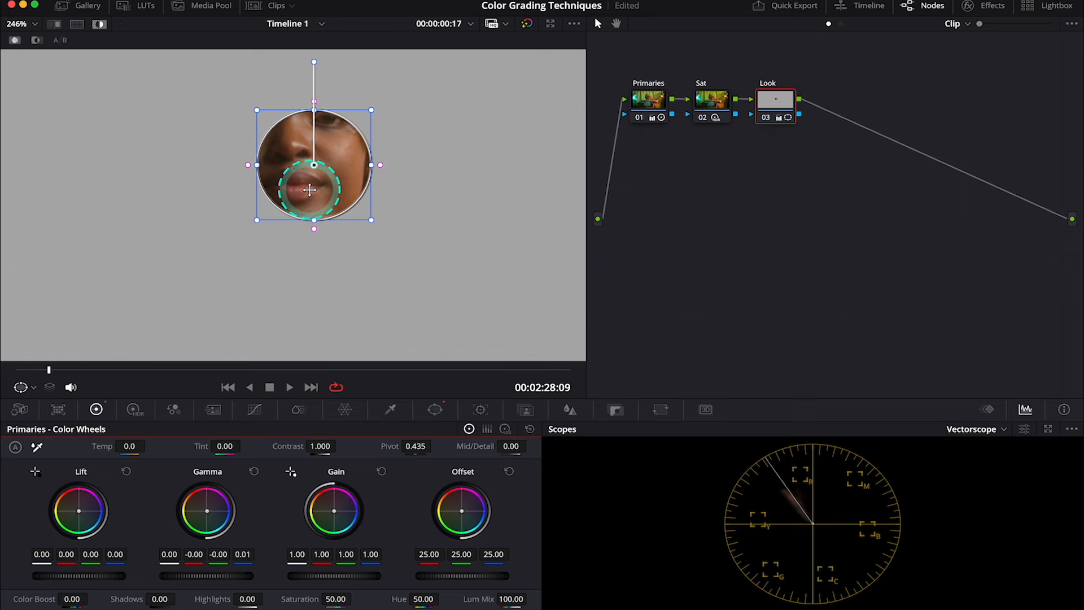
scroll(314, 209, down, 2)
scroll(313, 208, down, 5)
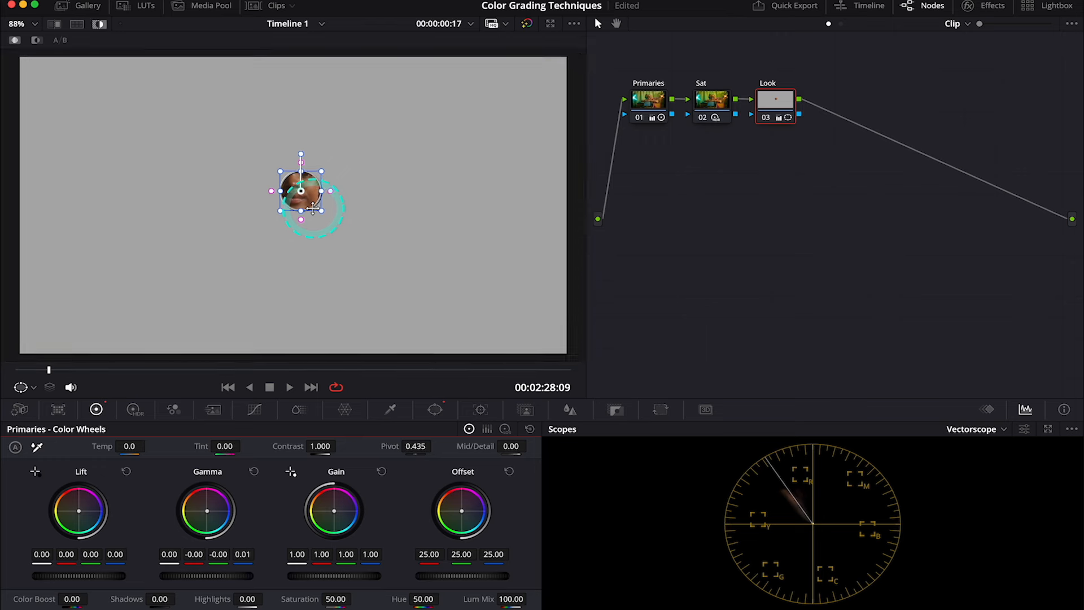
Turn off the highlight view and disable the Look node's circular window so the correction affects the whole image.
click(100, 24)
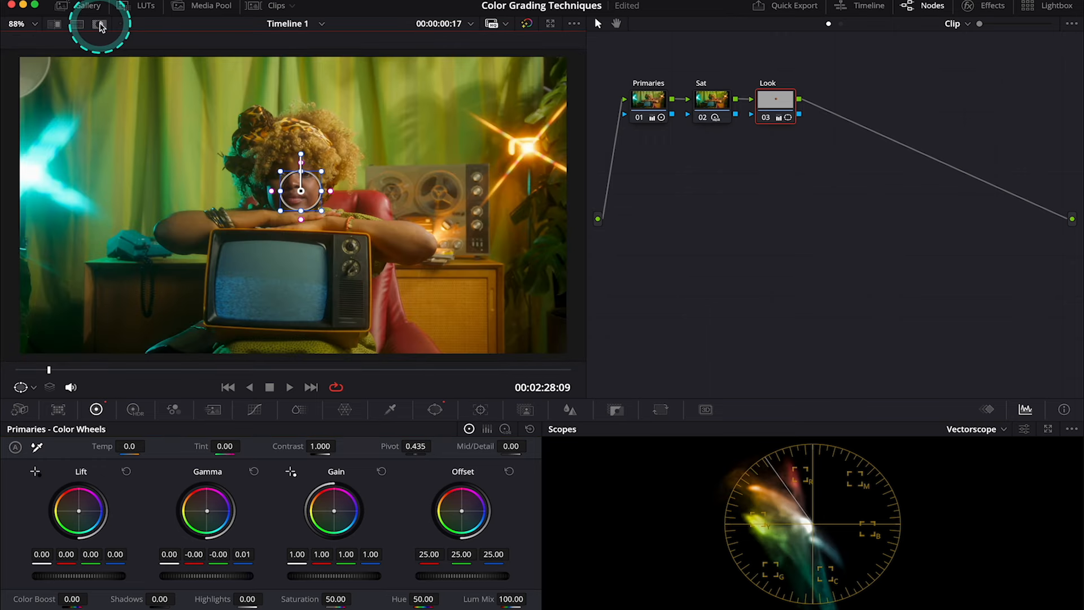
click(436, 410)
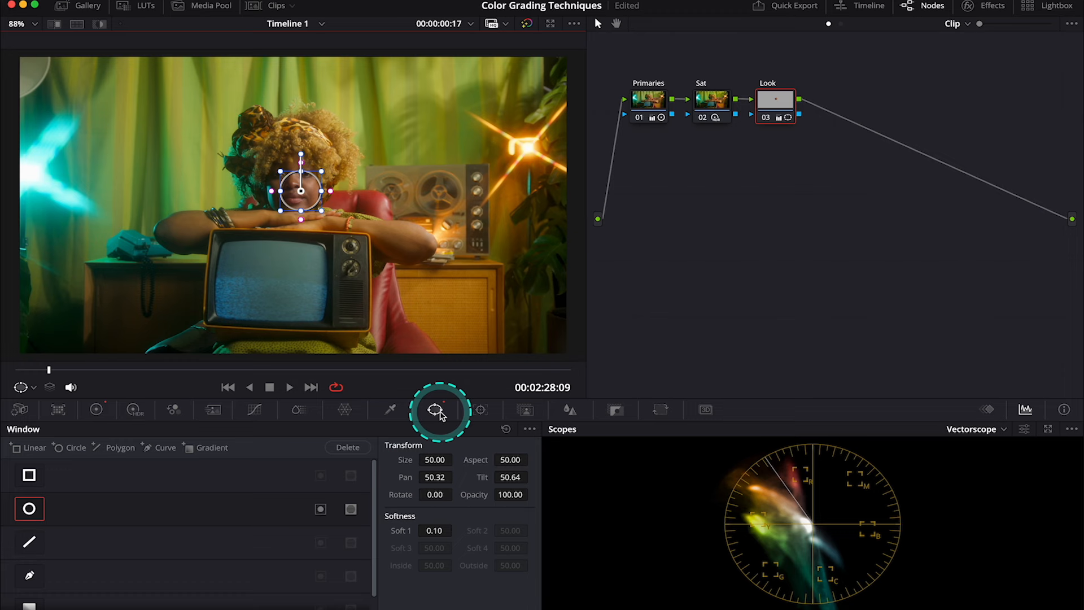
click(33, 512)
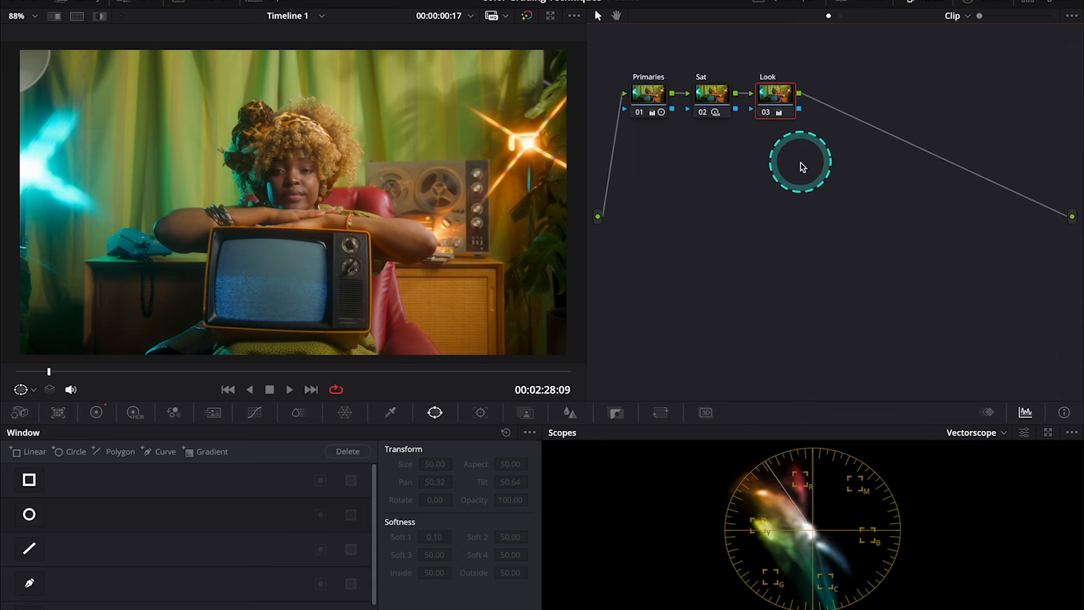
Add two layer nodes beneath the Look node and move the layer mixer level with the middle node.
key(alt+l)
key(alt+l)
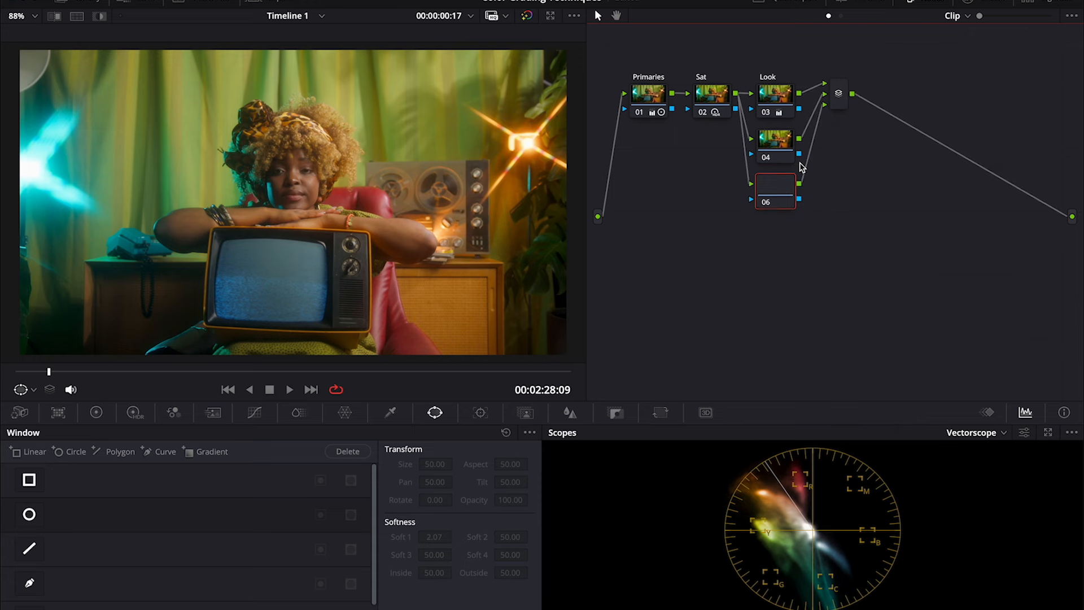
drag(839, 93, 856, 139)
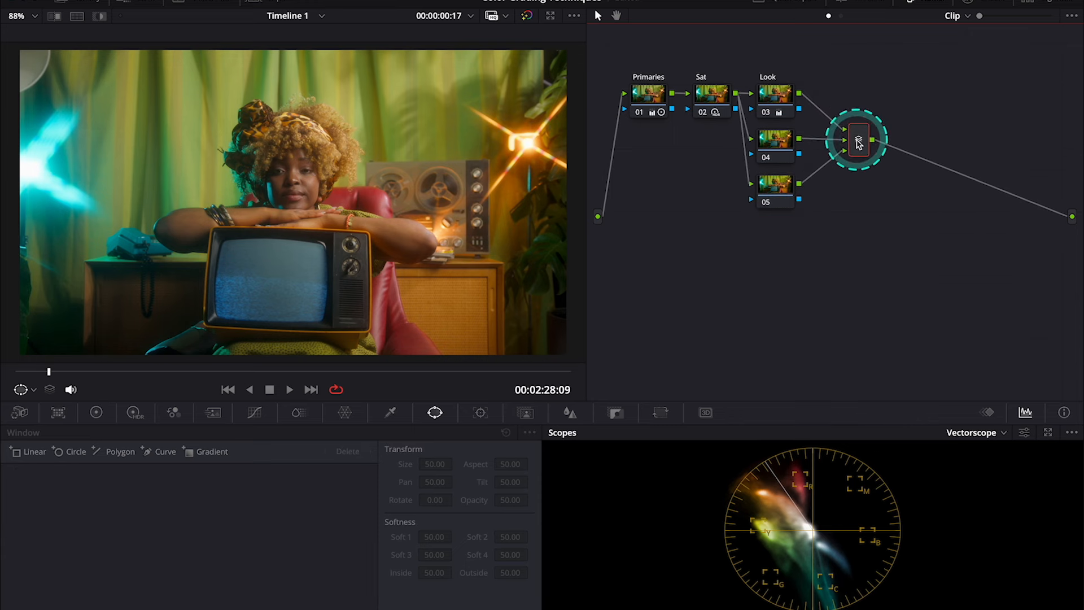
Label layer node 04 as "Sat vs Lum".
click(775, 138)
right_click(786, 141)
click(822, 166)
text(Sat vs Lum)
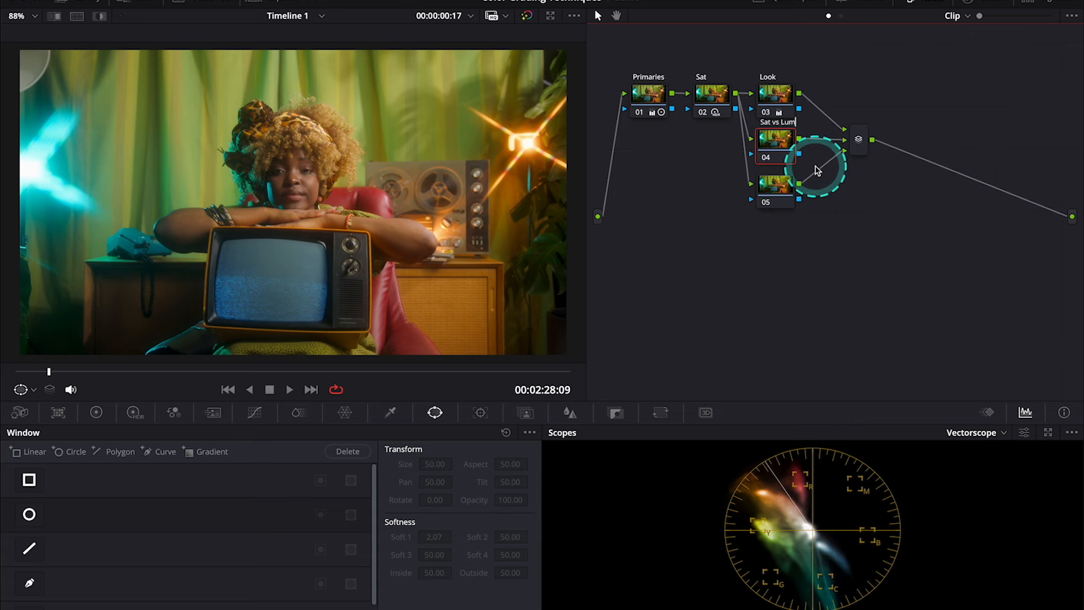
key(Return)
On node 04's Sat Vs Lum curve, lower the high-saturation end to about 0.18 luminance and slightly raise the low-saturation end.
click(259, 414)
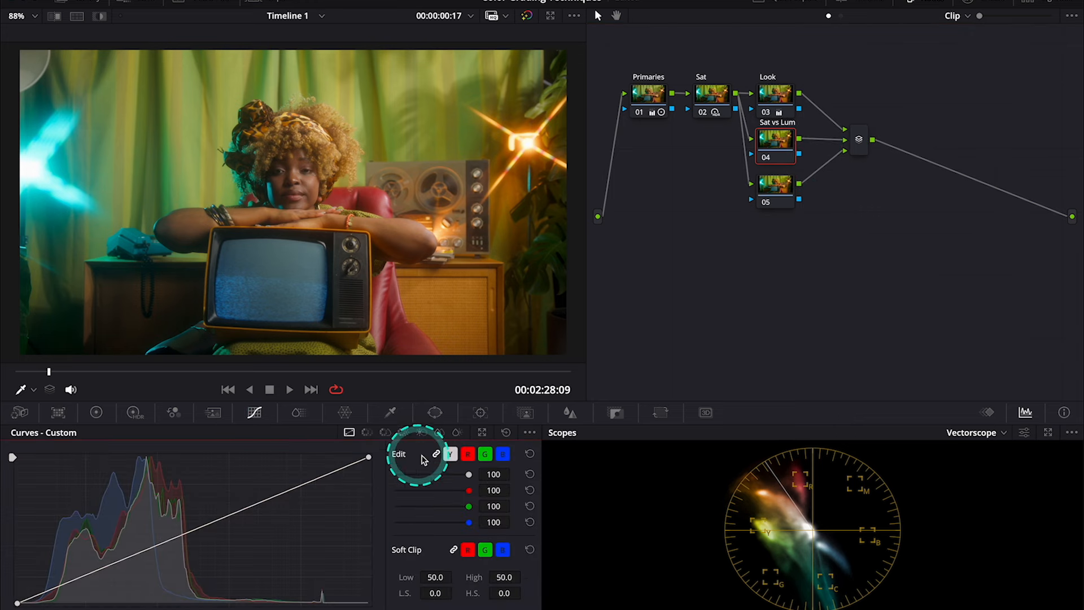
click(457, 433)
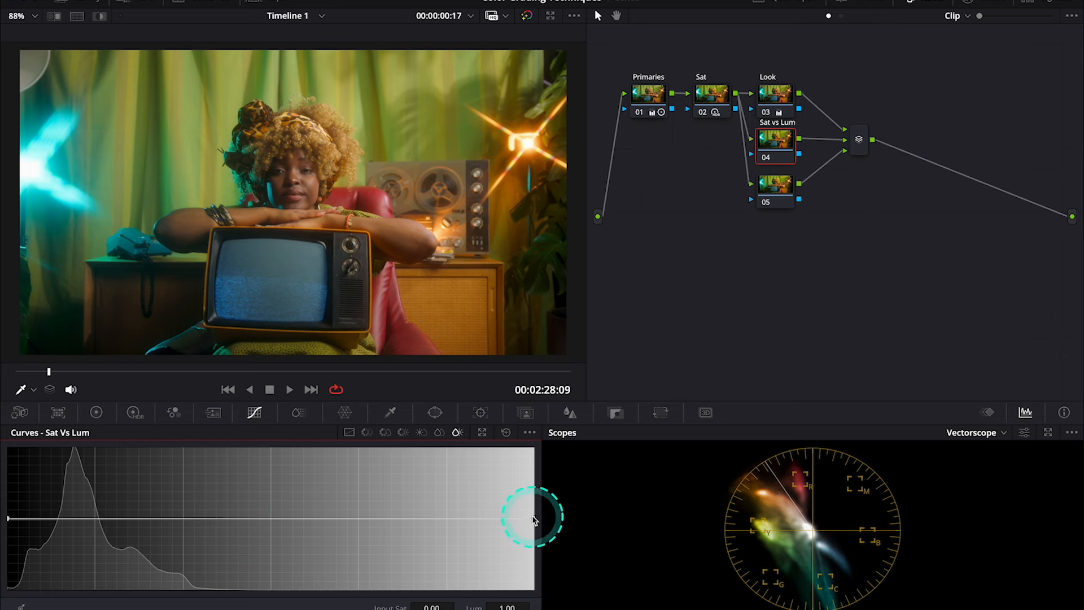
drag(533, 521, 520, 590)
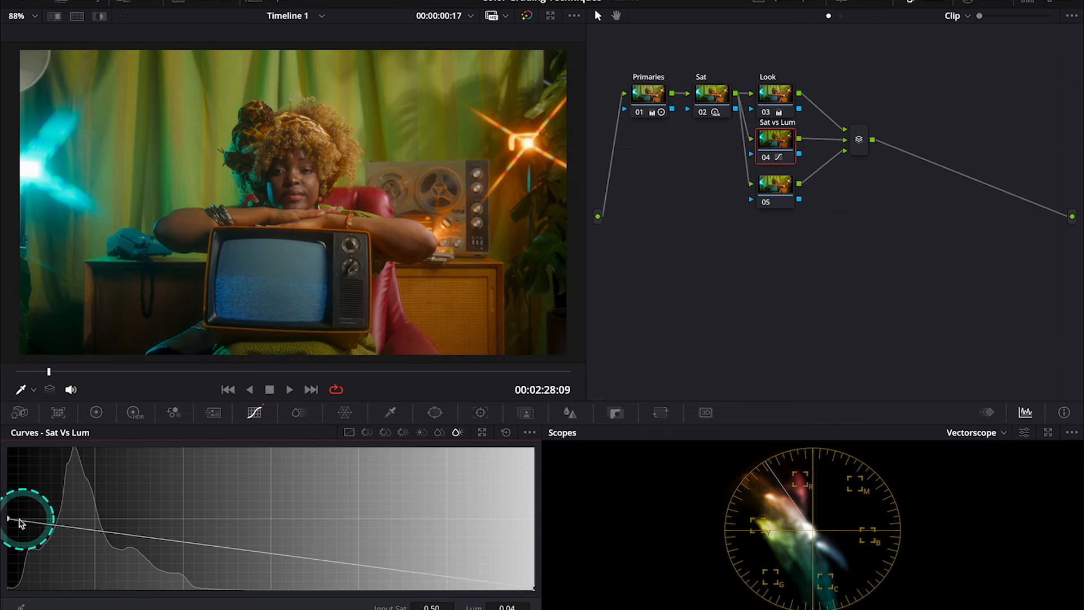
drag(10, 520, 10, 514)
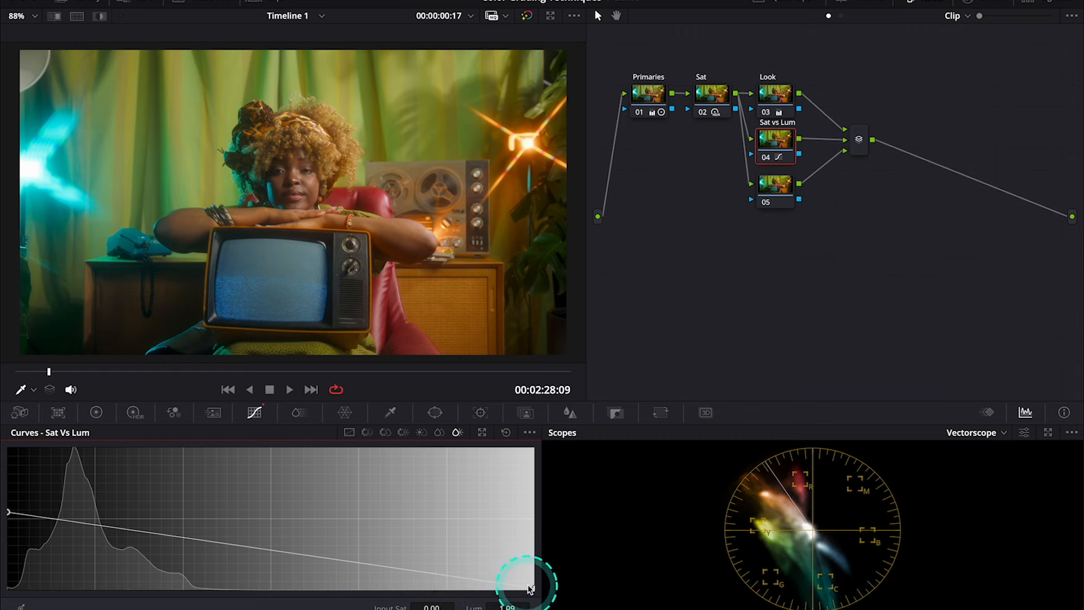
drag(535, 591, 531, 582)
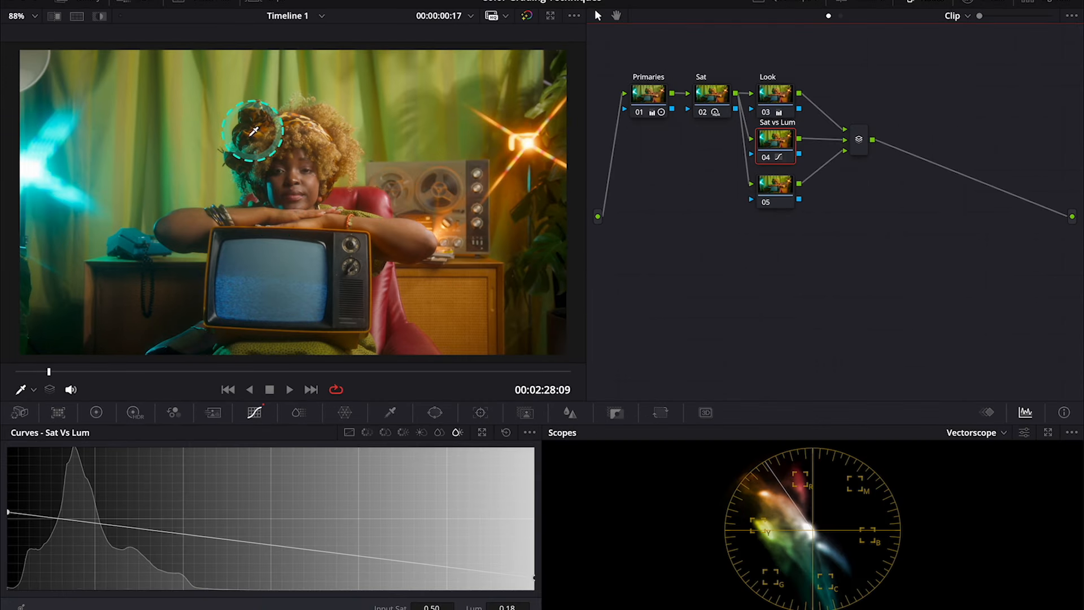
drag(264, 544, 259, 556)
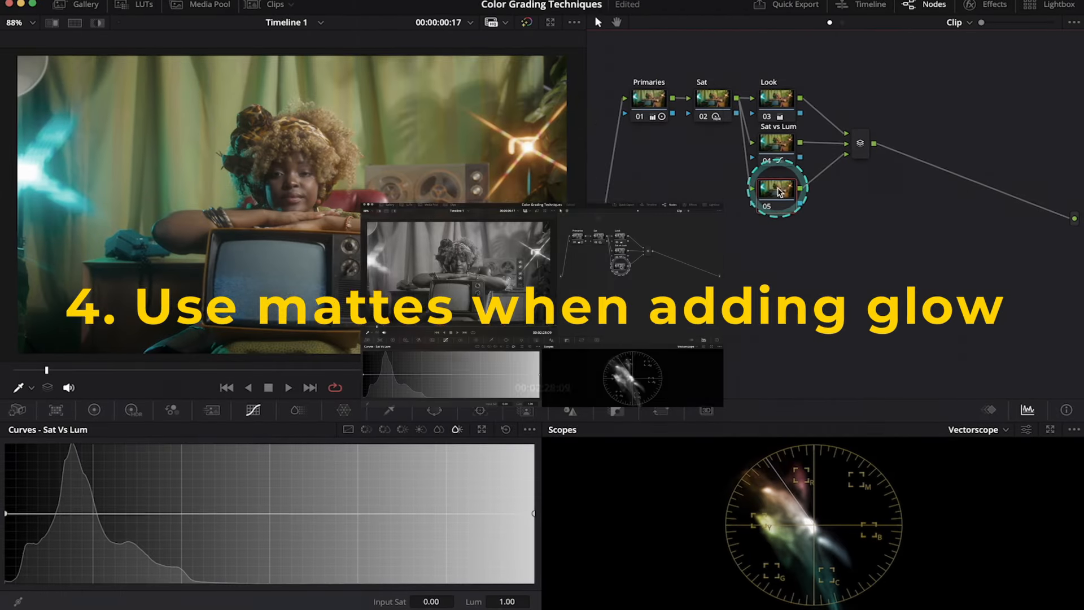
Label layer node 05 as "Glow" and attach the clip's matte to it, spacing the nodes apart.
right_click(777, 190)
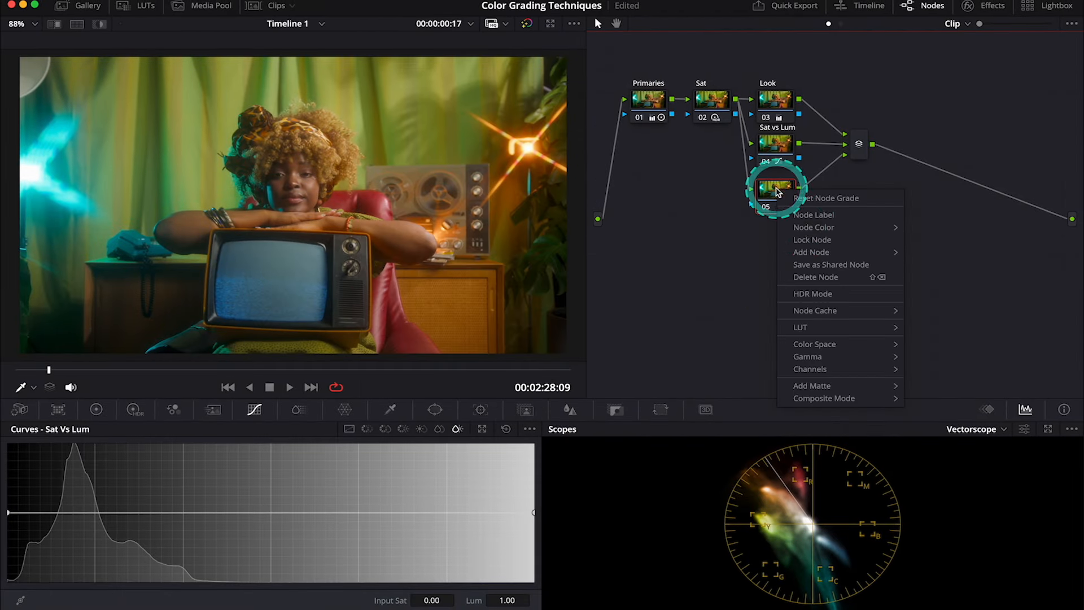
click(806, 215)
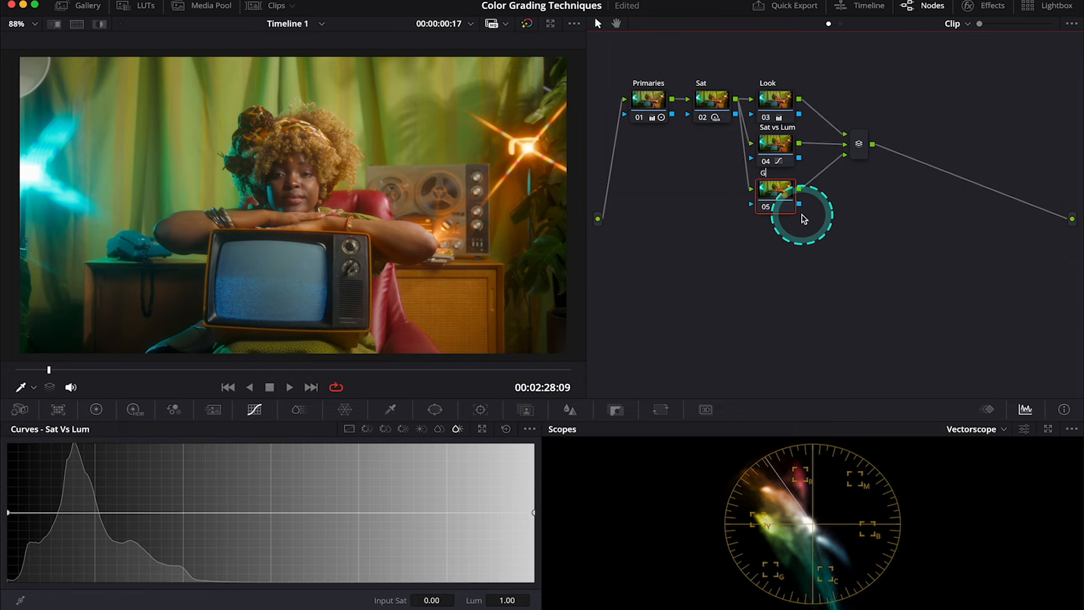
right_click(780, 203)
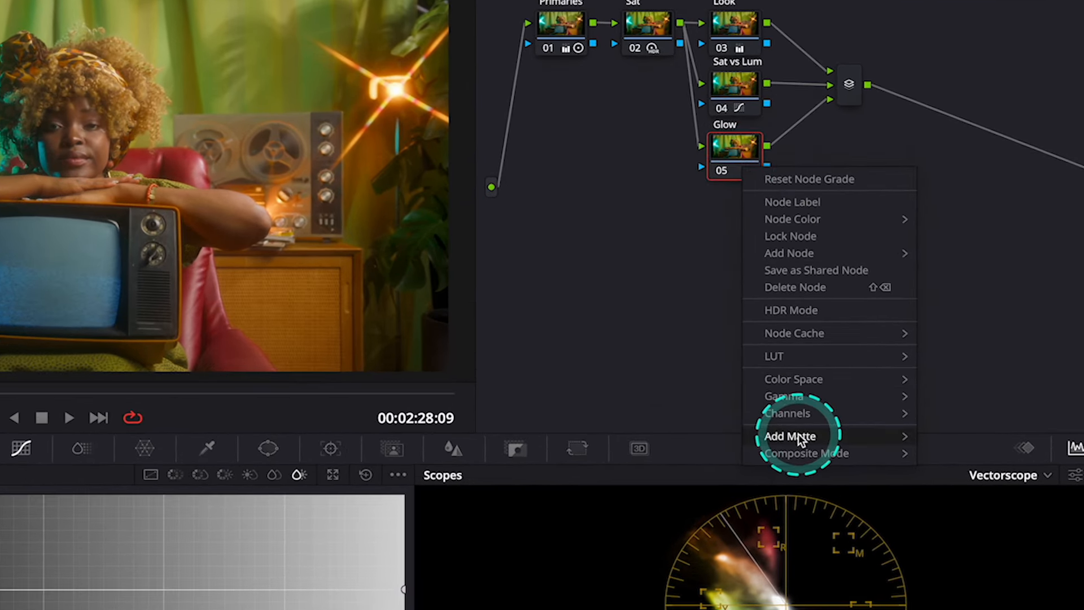
click(673, 439)
drag(733, 148, 734, 161)
click(649, 243)
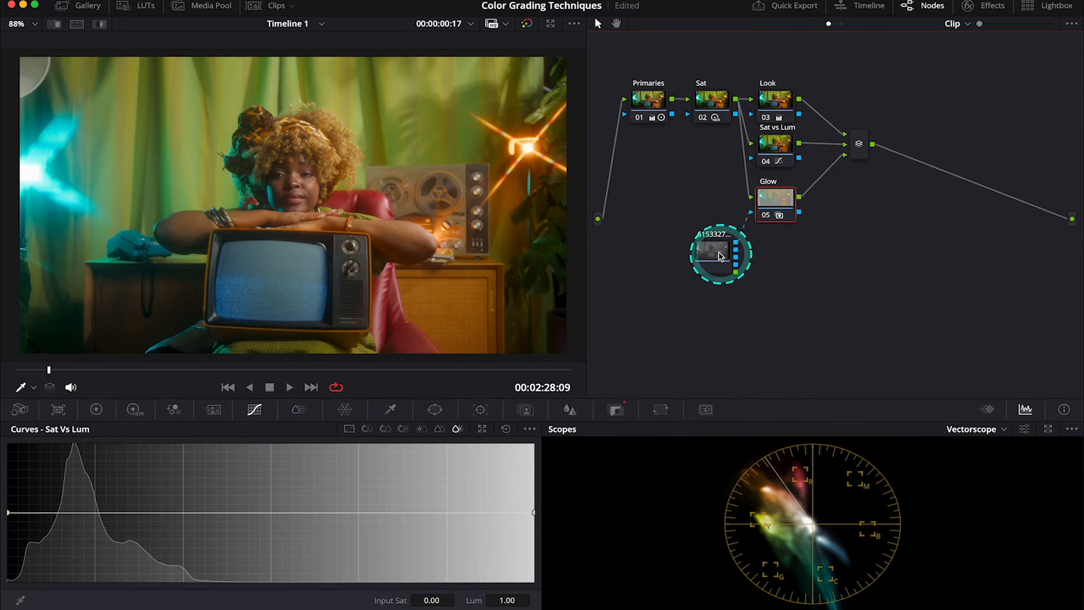
Inspect the matte's black-and-white image by itself in the highlight view.
click(713, 258)
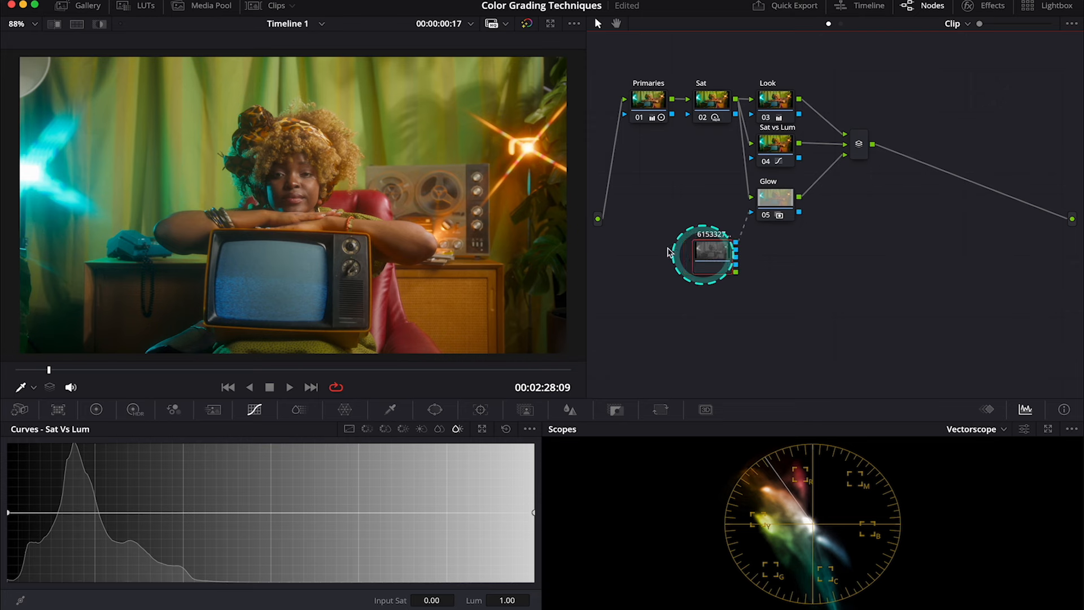
click(102, 27)
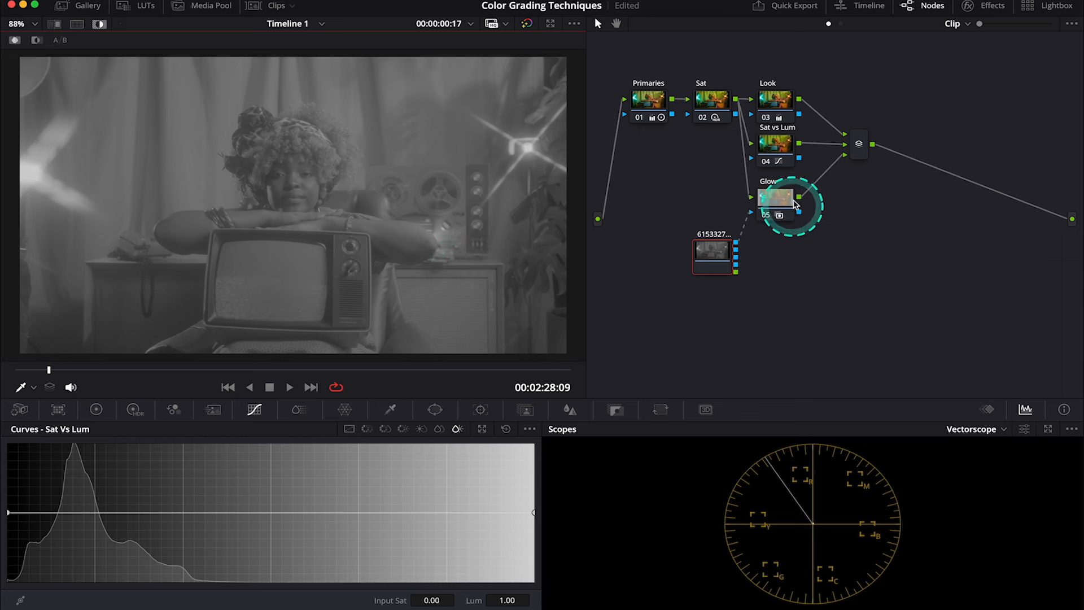
click(99, 25)
Search the effects library for "glow" and apply the Glow effect to node 05.
click(775, 200)
click(973, 7)
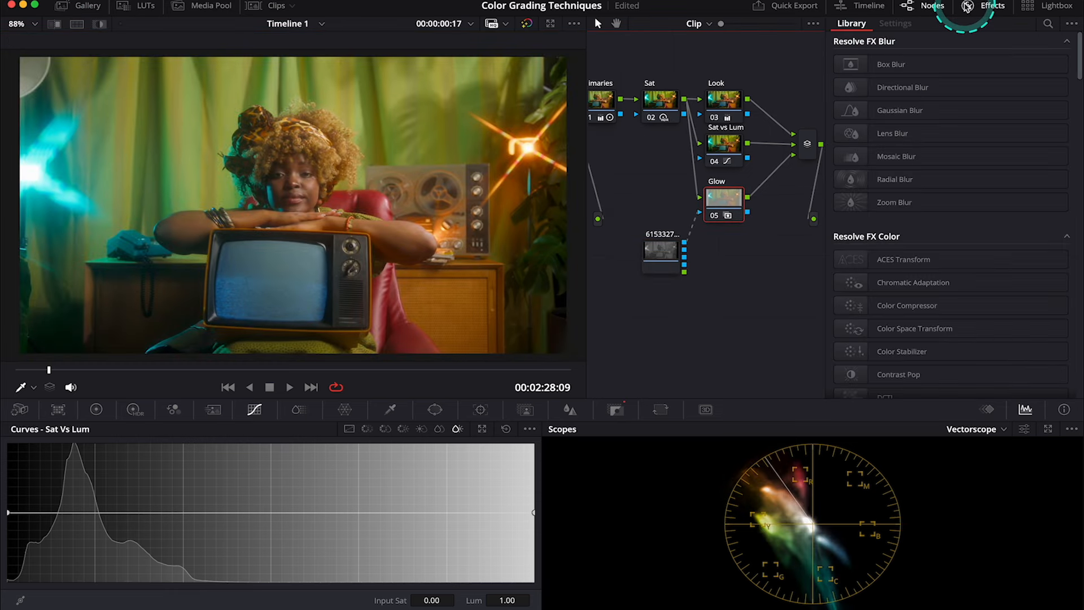
click(1048, 26)
text(glow)
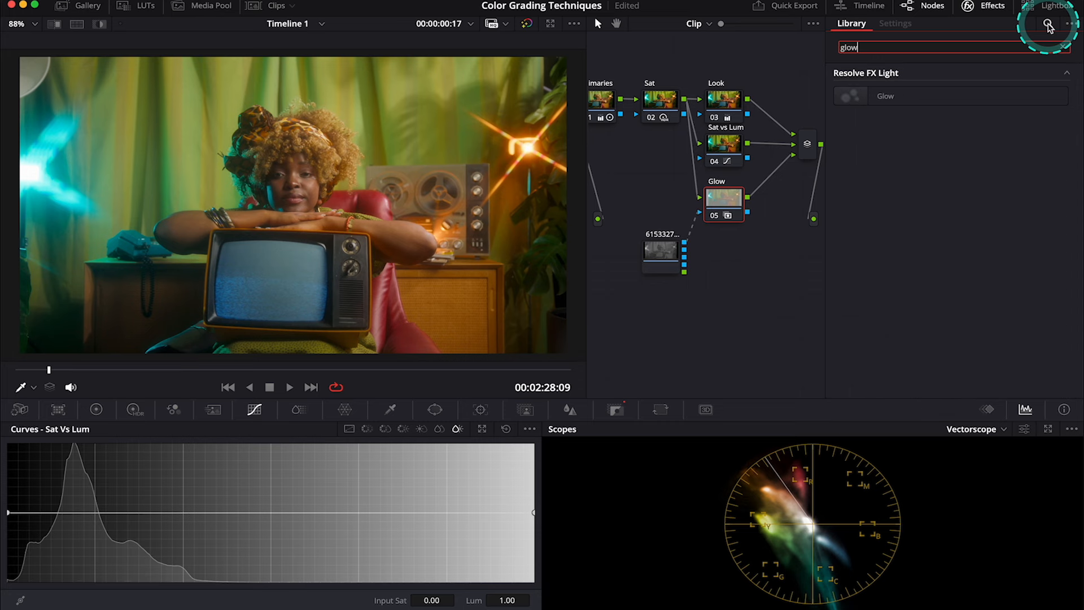
click(952, 96)
drag(952, 96, 727, 211)
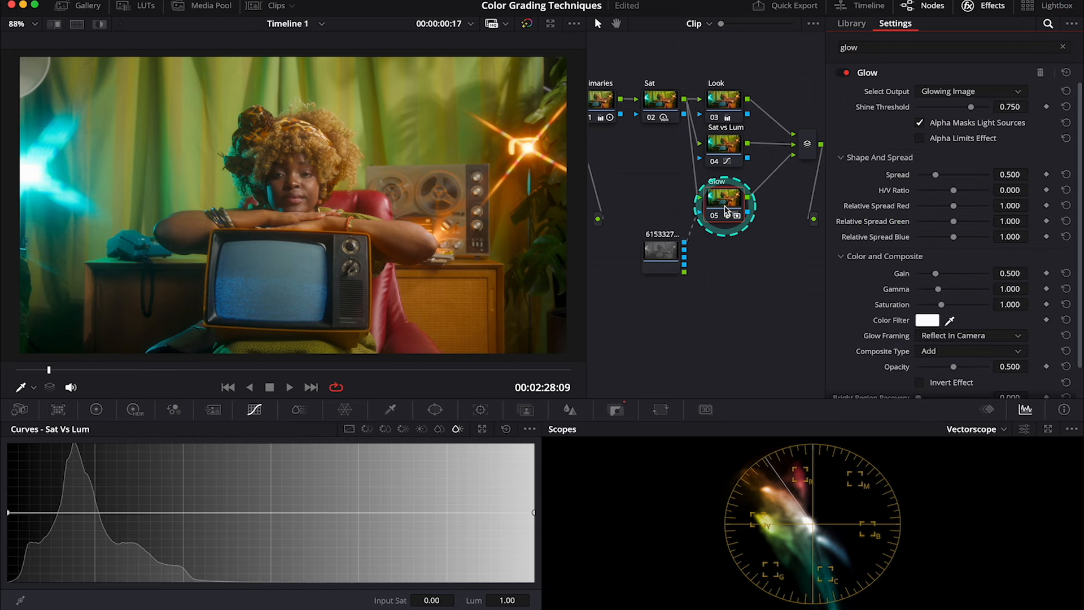
Set the Glow effect's Shine Threshold to 0.340 and compare the image with node 05 off and on.
drag(971, 106, 946, 109)
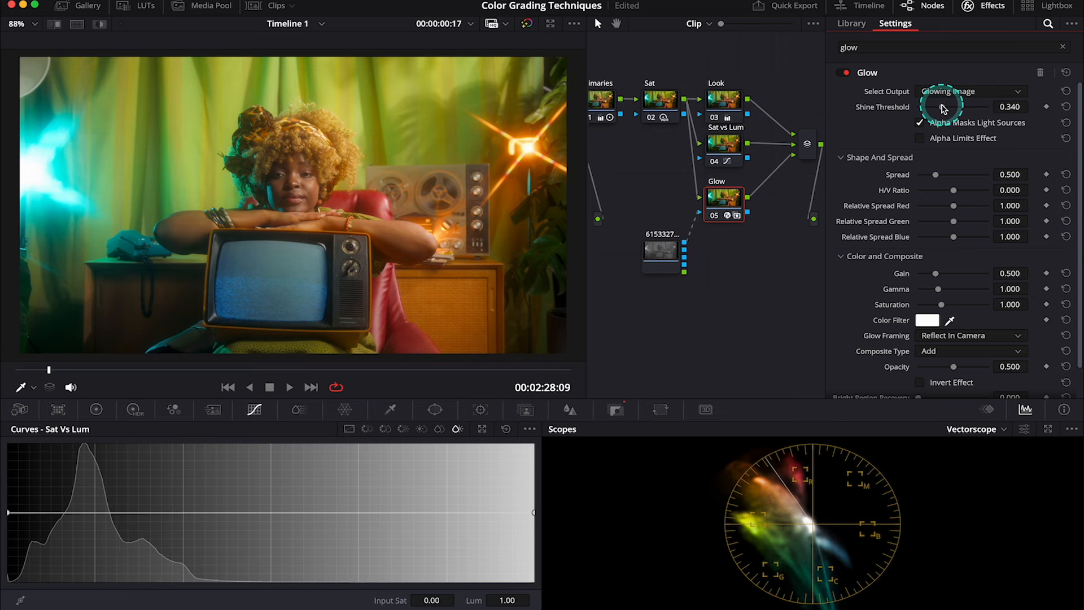
click(715, 219)
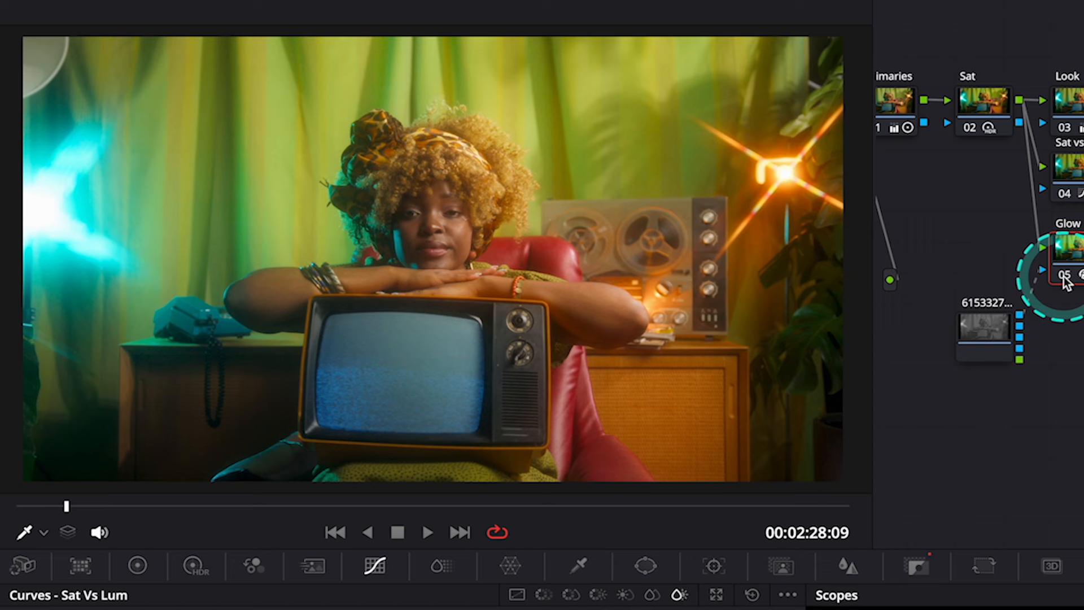
click(1066, 281)
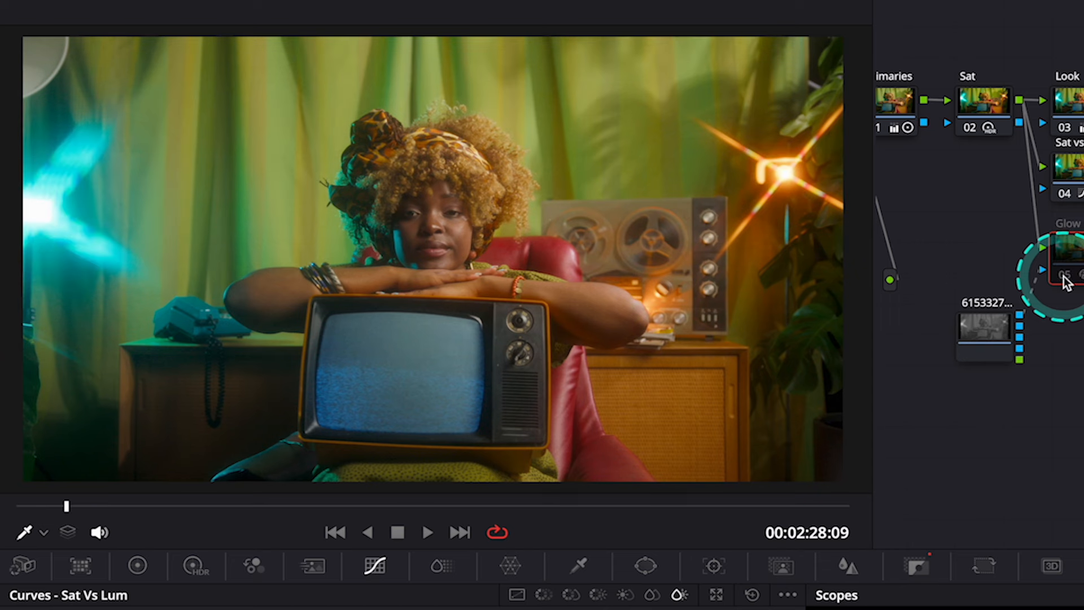
click(1065, 281)
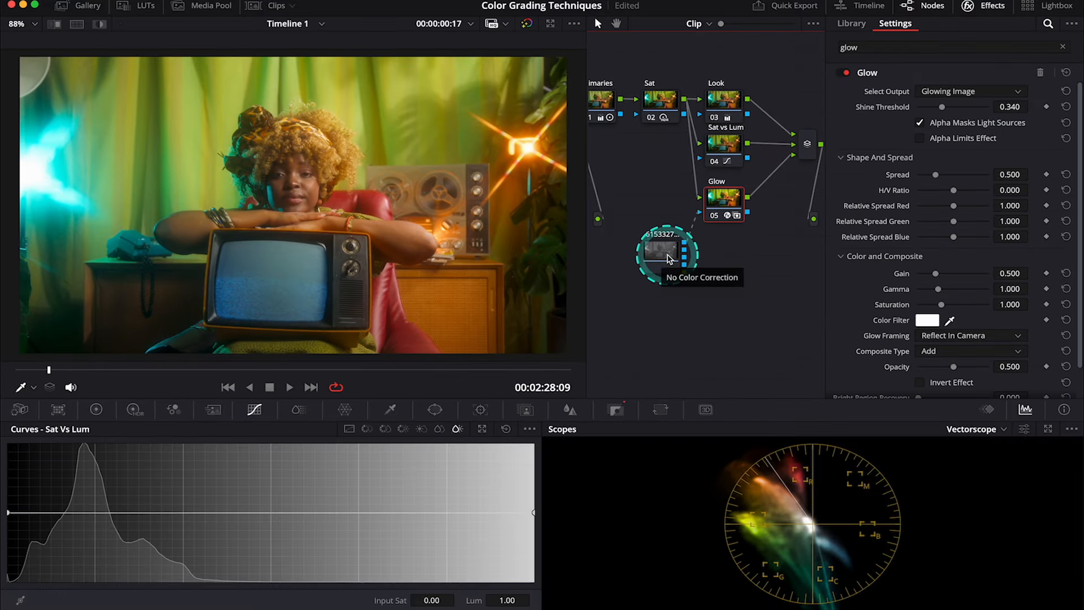
Compare the glow across the image with the external matte node disabled and enabled.
click(669, 260)
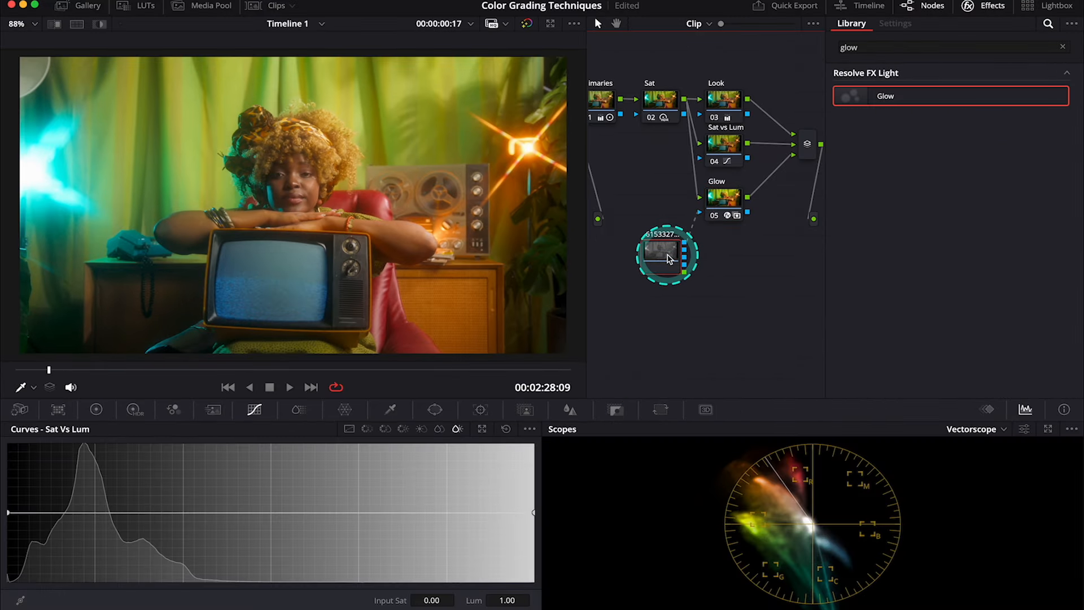
drag(670, 260, 417, 172)
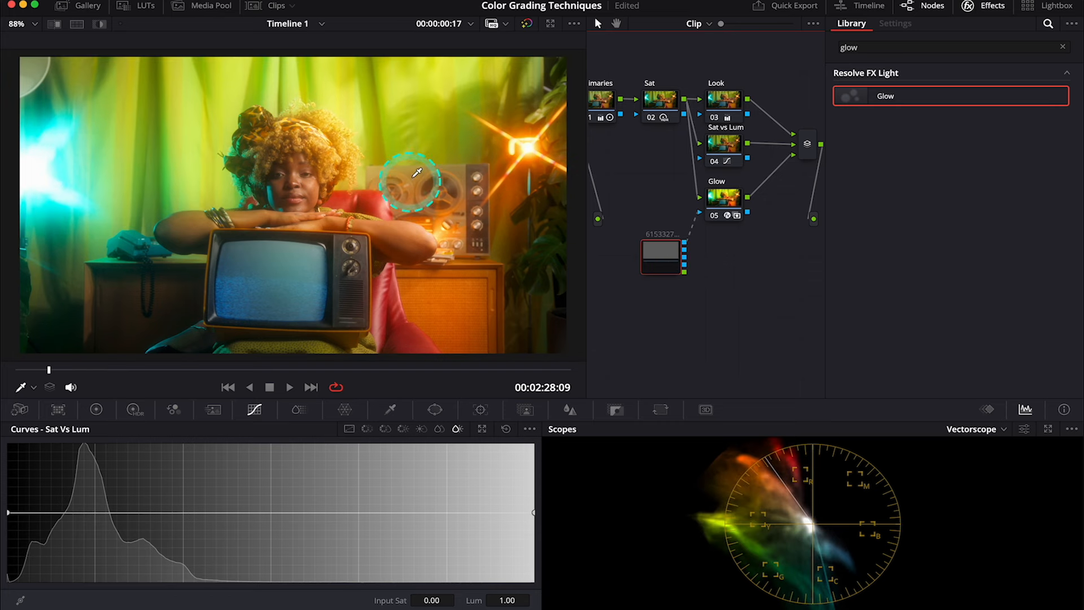
mouse_move(273, 206)
mouse_down()
mouse_move(420, 132)
mouse_move(658, 264)
mouse_move(537, 164)
mouse_move(667, 257)
mouse_up()
key(super+d)
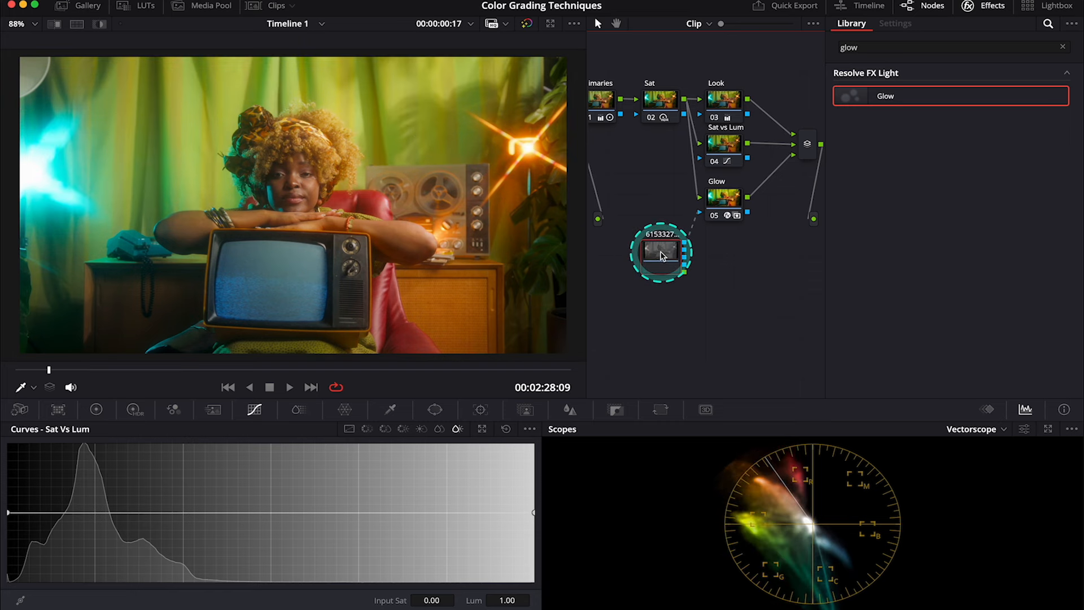
drag(577, 185, 438, 117)
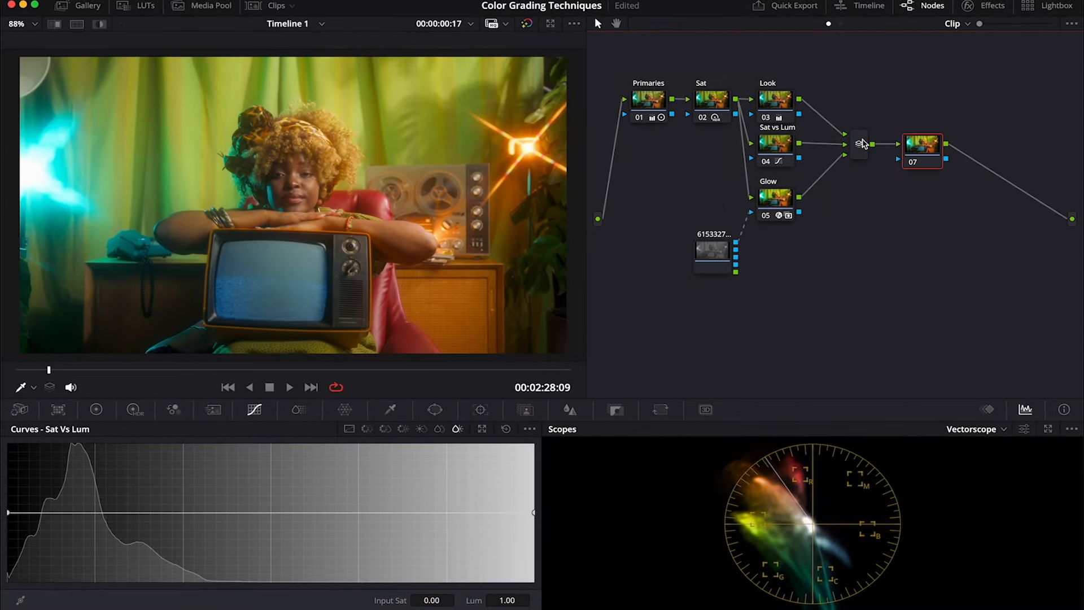
Add node 08 parallel to node 07 and label node 07 as "Face".
key(alt+p)
click(931, 128)
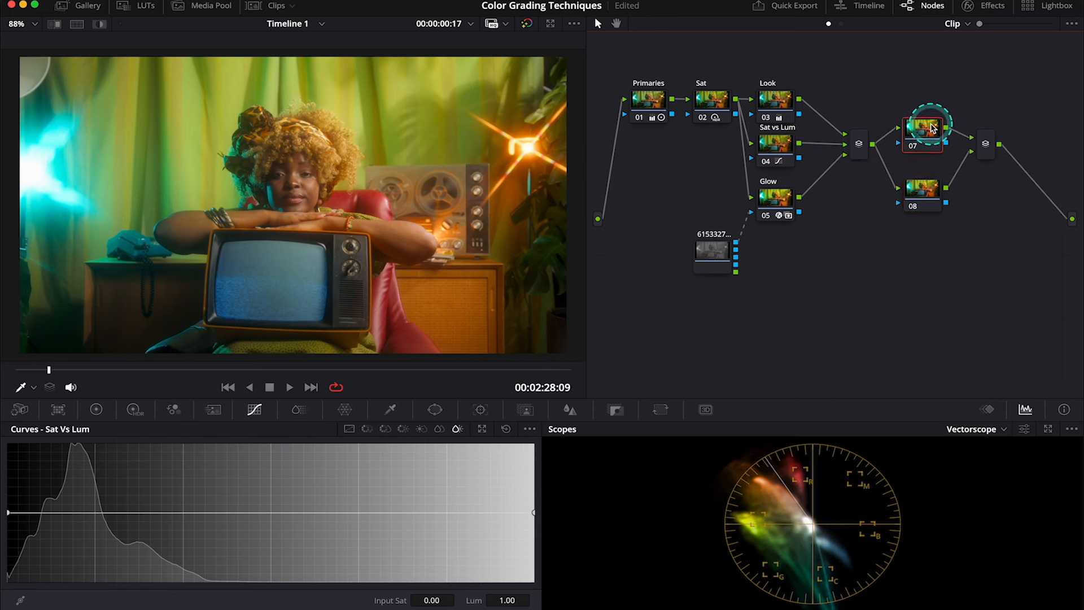
right_click(933, 129)
click(953, 162)
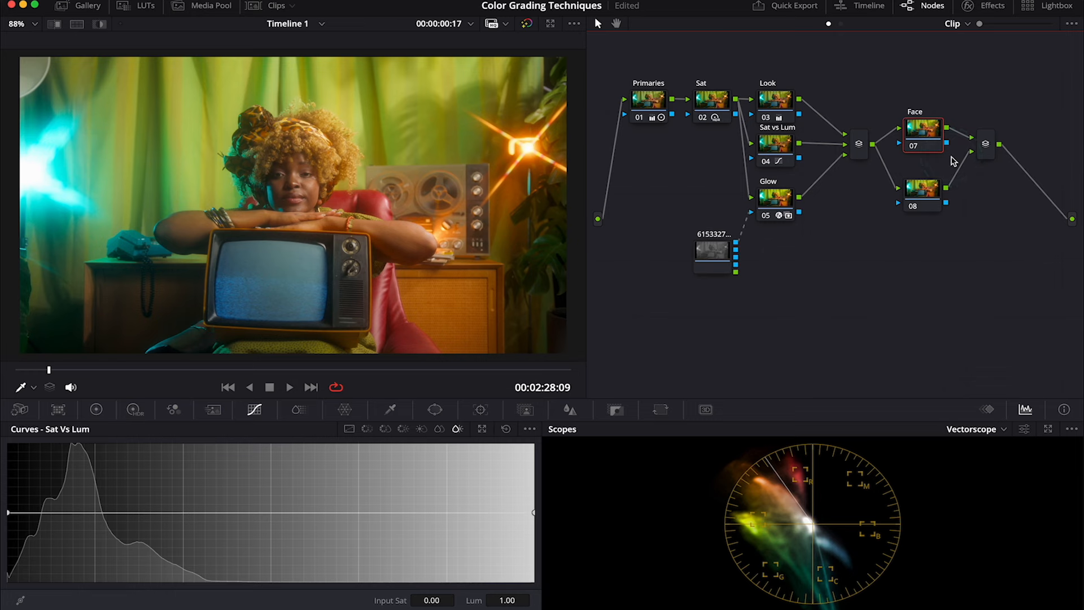
Add a circular window over the woman's face on the Face node, with about 28.71 size, 40.84 aspect and 13.74 softness.
click(435, 409)
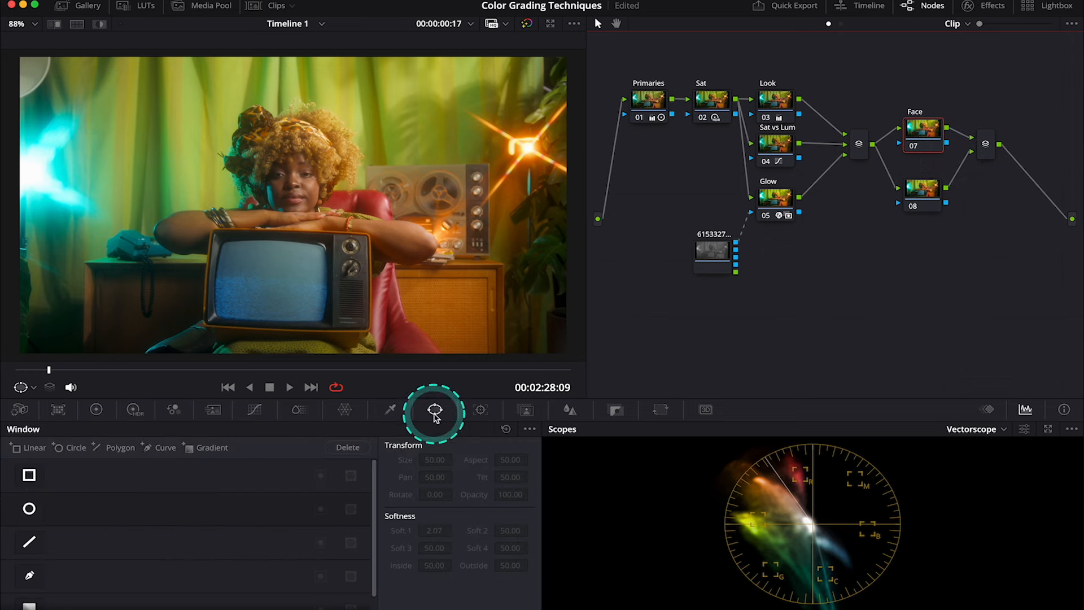
click(29, 508)
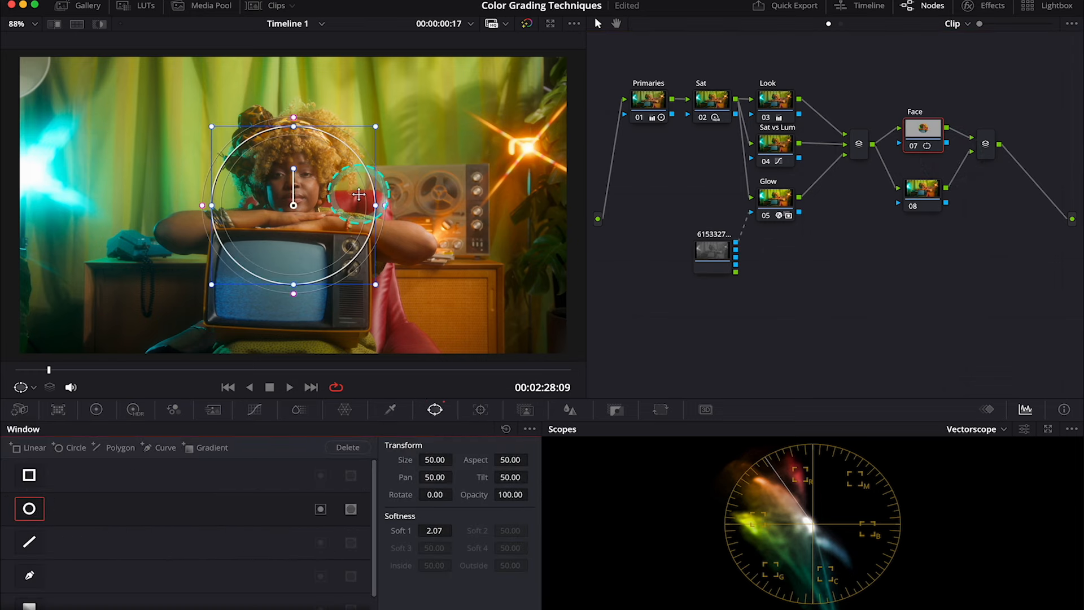
drag(325, 196, 374, 190)
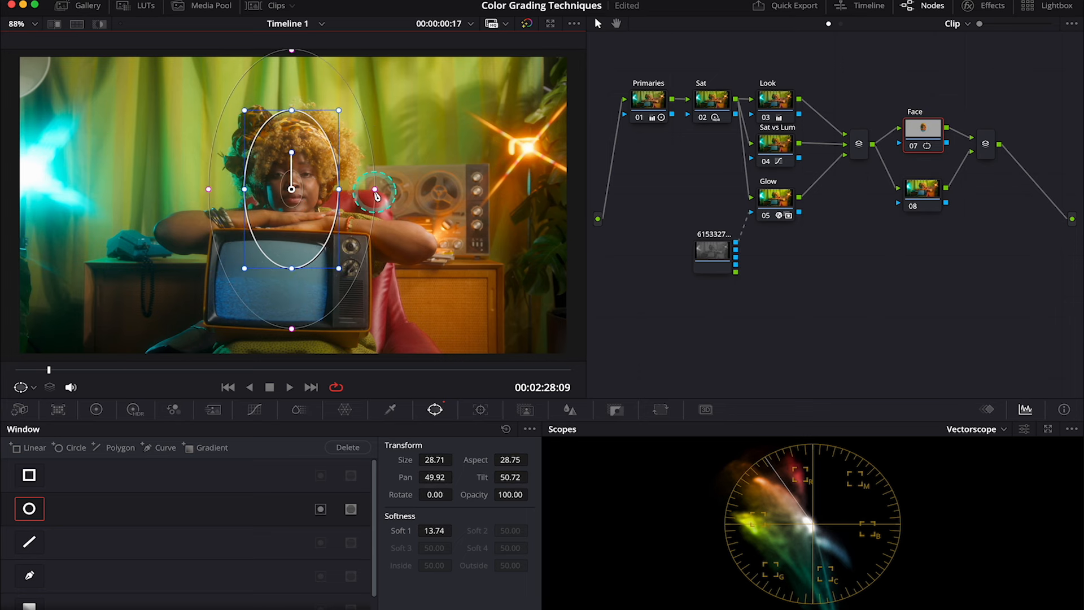
drag(291, 268, 293, 235)
drag(293, 185, 294, 188)
Check the face window in the highlight view and track it forward and backward through the whole clip.
click(100, 26)
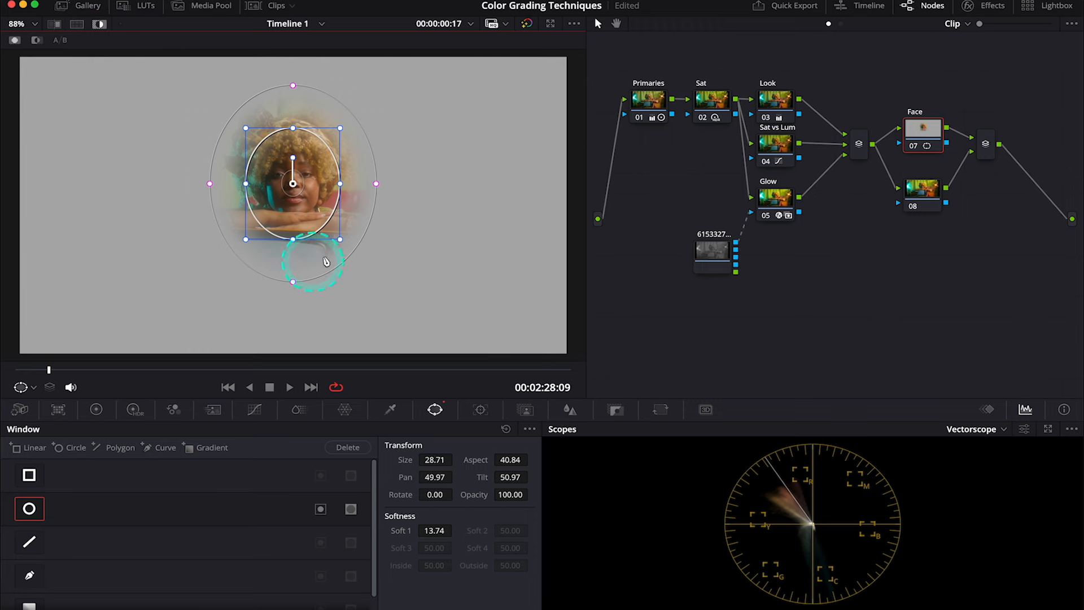
click(100, 25)
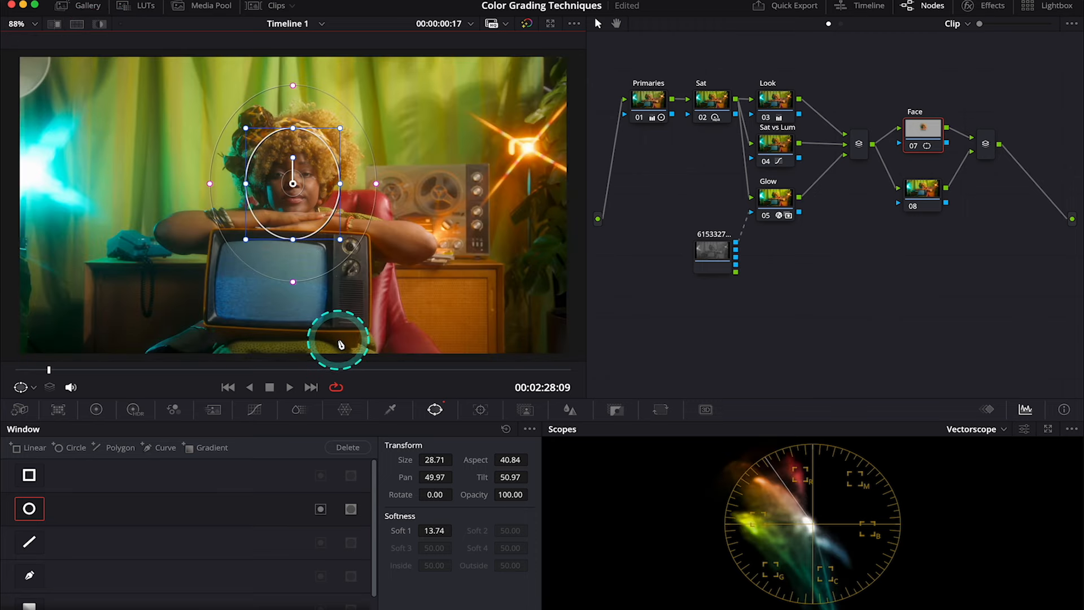
click(480, 410)
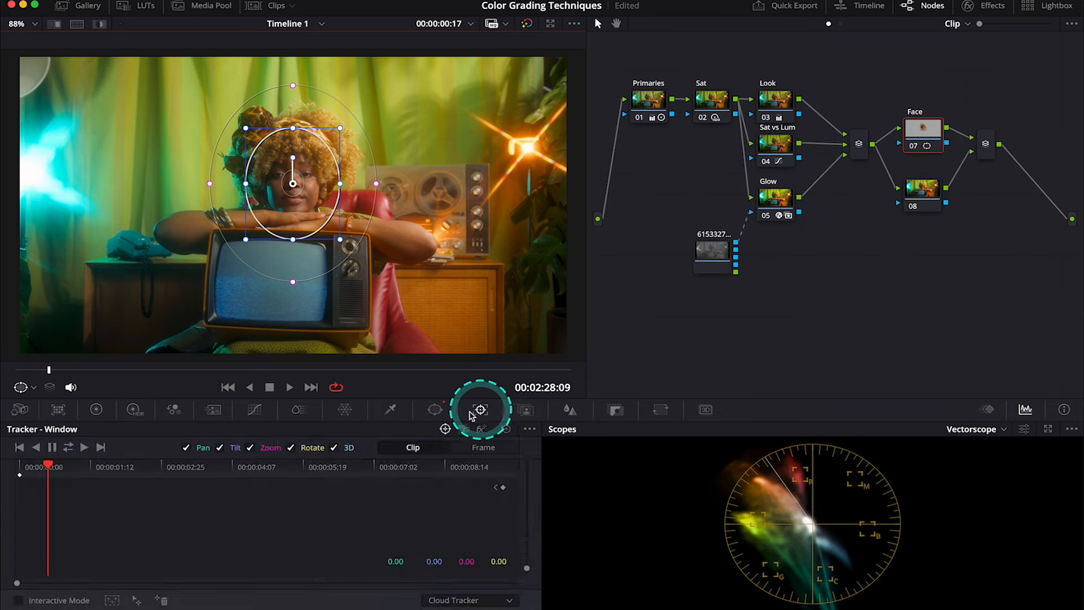
click(70, 450)
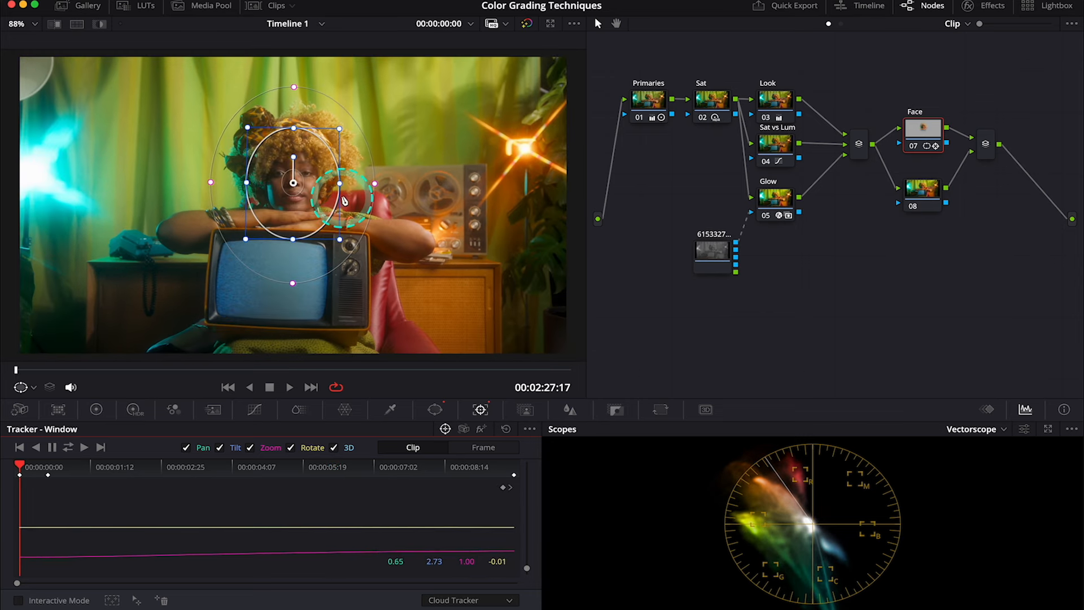
Qualify the face's brighter areas in the highlight view with Luminance Low 57.0 and L. Soft 6.3, setting Matte Finesse Denoise to 12.0.
click(391, 409)
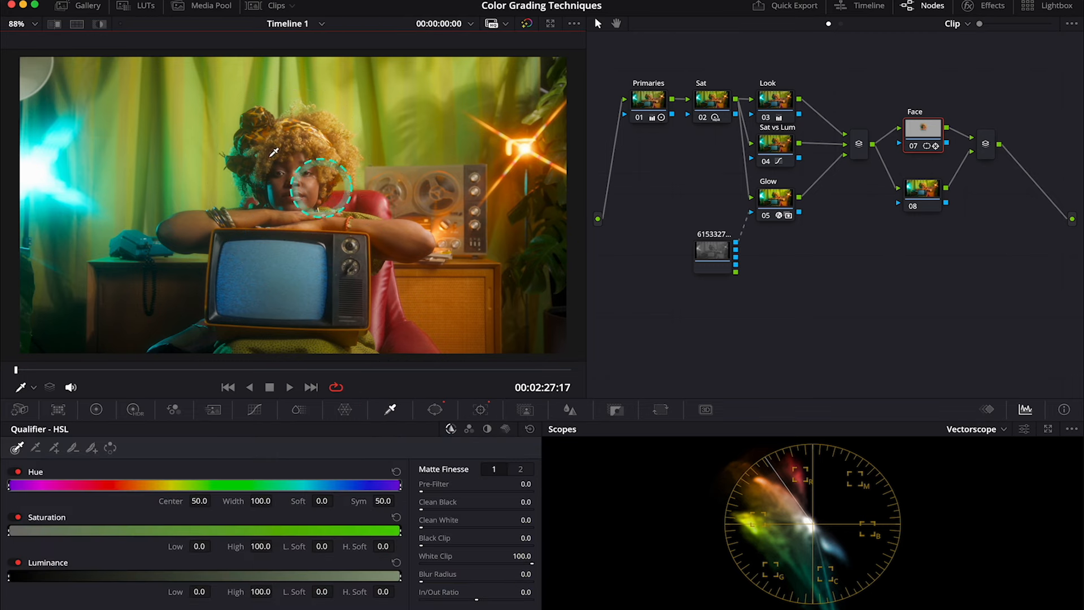
click(103, 26)
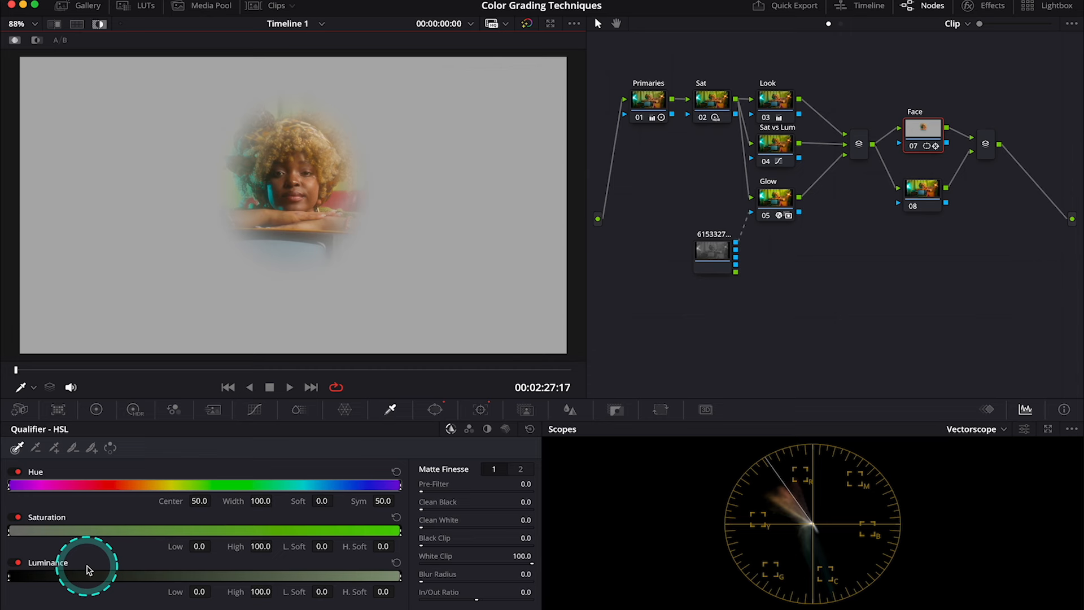
drag(9, 576, 240, 572)
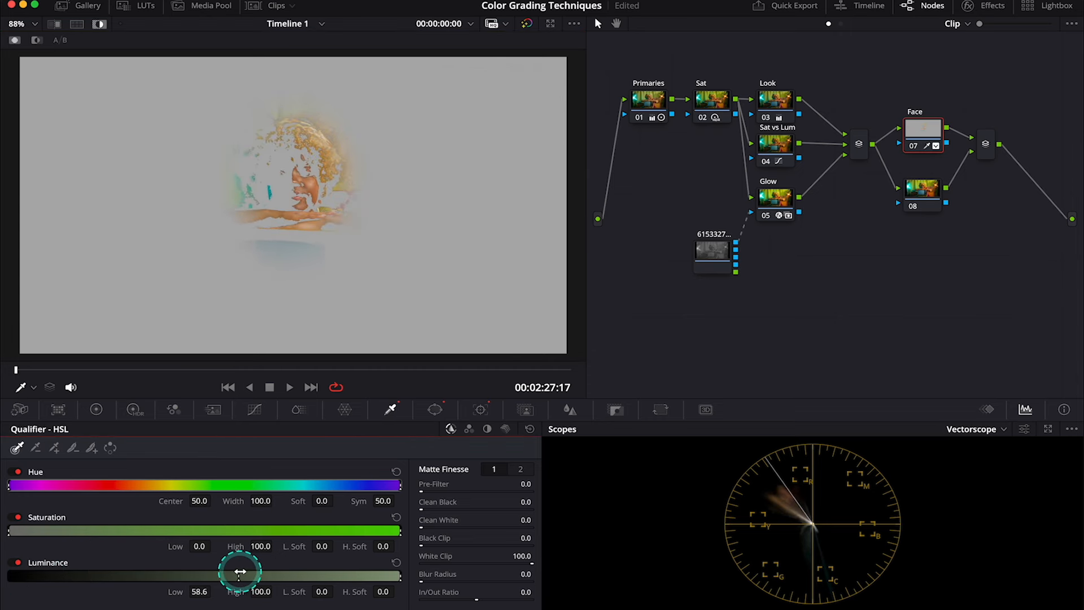
mouse_move(317, 592)
mouse_down()
mouse_move(358, 590)
mouse_move(321, 591)
mouse_up()
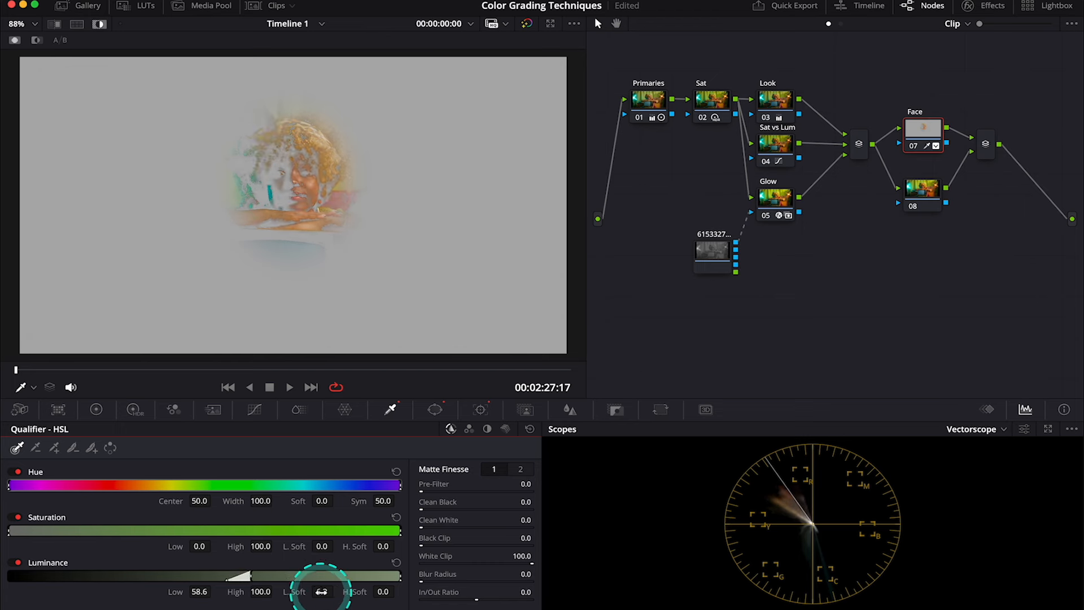
mouse_move(241, 571)
mouse_down()
mouse_move(230, 571)
mouse_move(247, 574)
mouse_up()
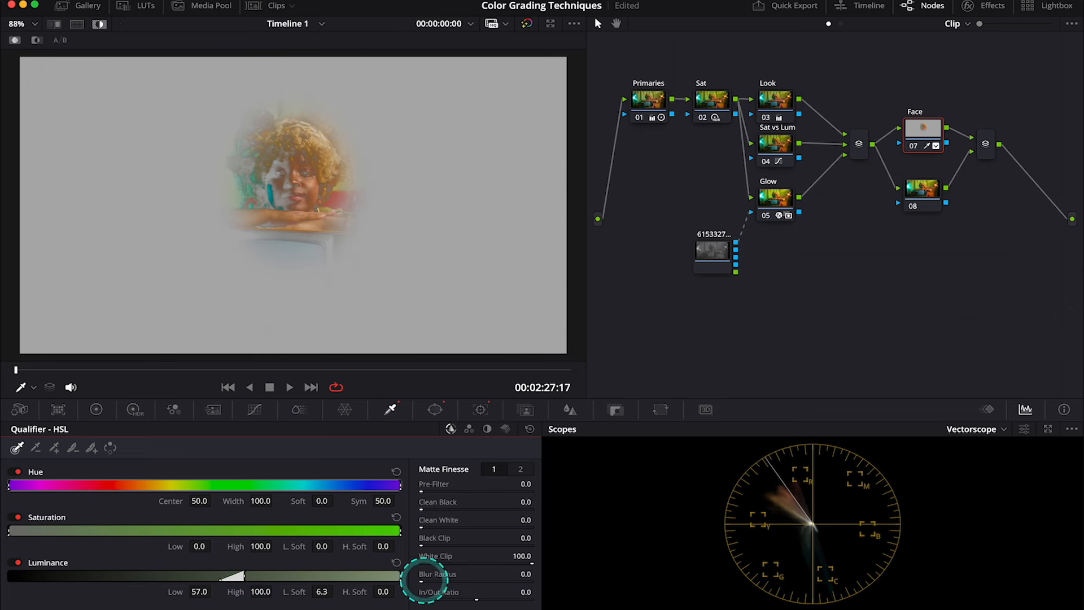
click(521, 469)
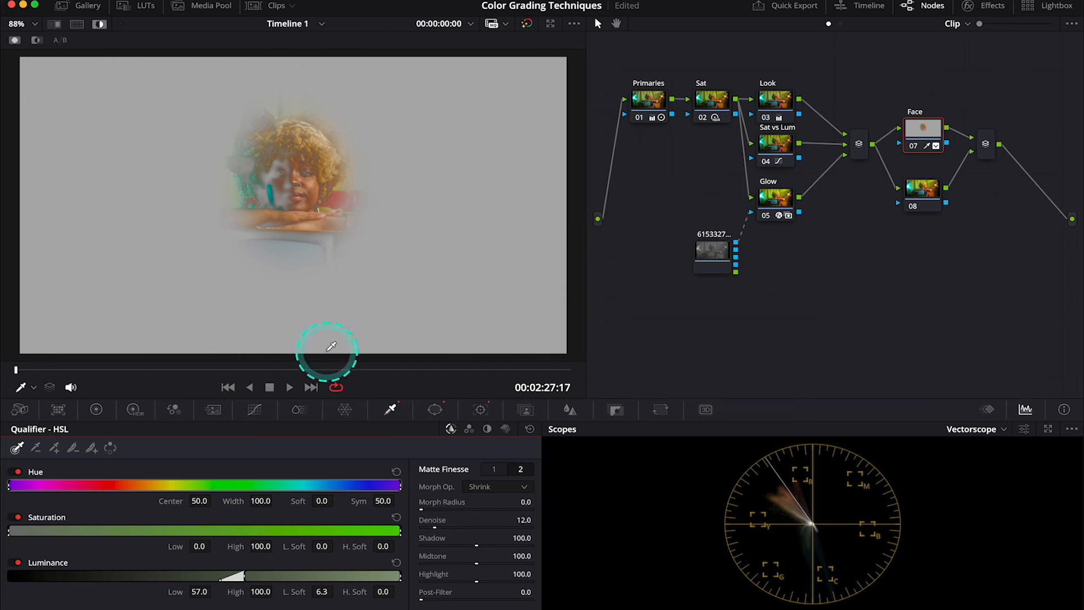
Scrub through the clip to check the qualified face area, and leave the highlight view.
drag(302, 371, 281, 355)
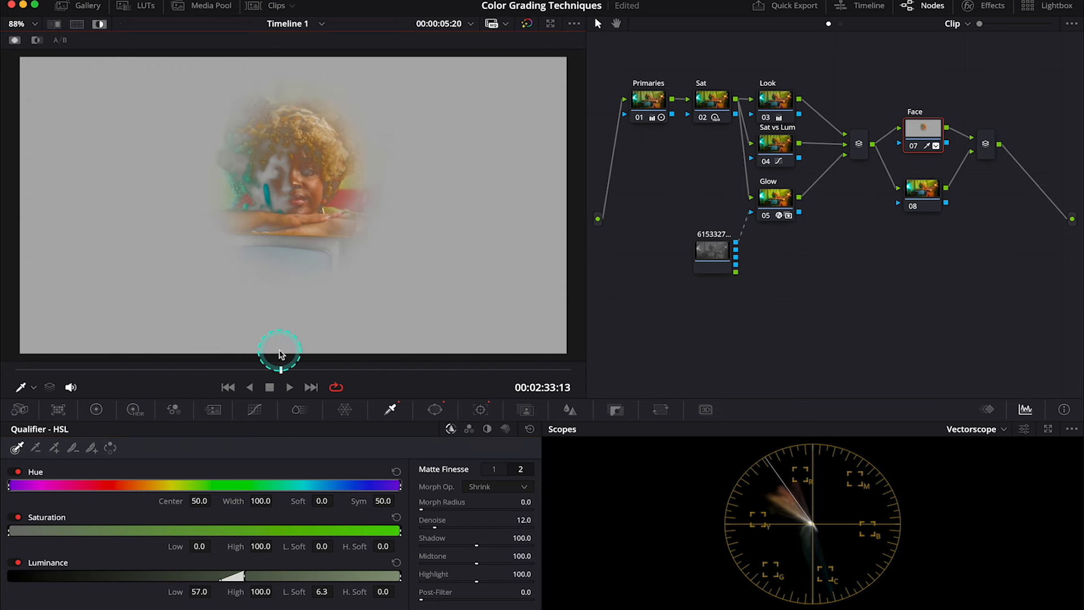
drag(215, 346, 184, 344)
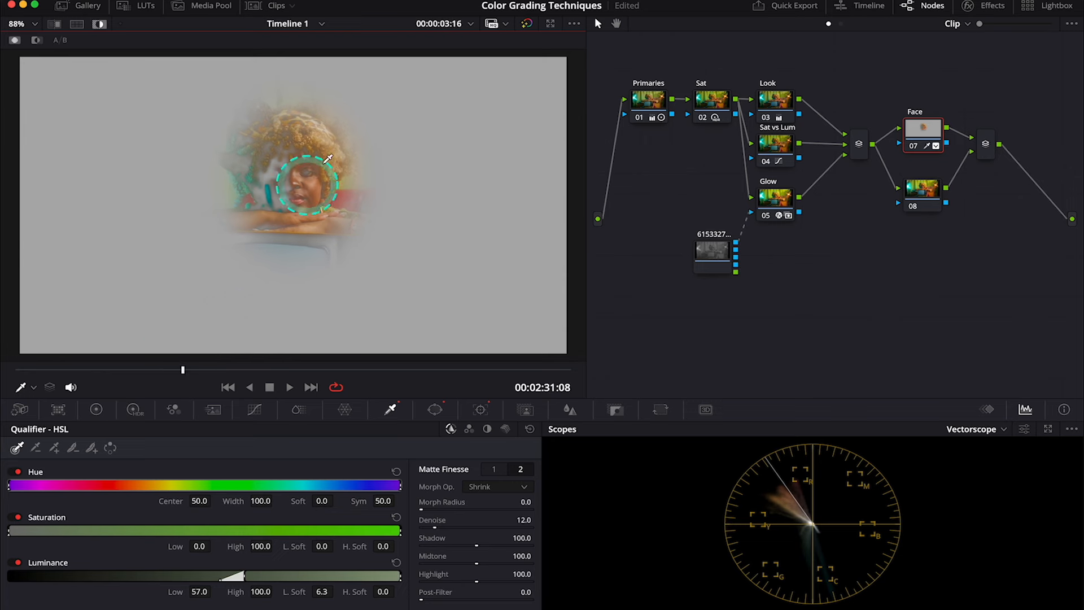
click(100, 25)
On the Face node, raise Gamma to 0.01, set Contrast to 1.070 and slightly lower Gain.
click(96, 409)
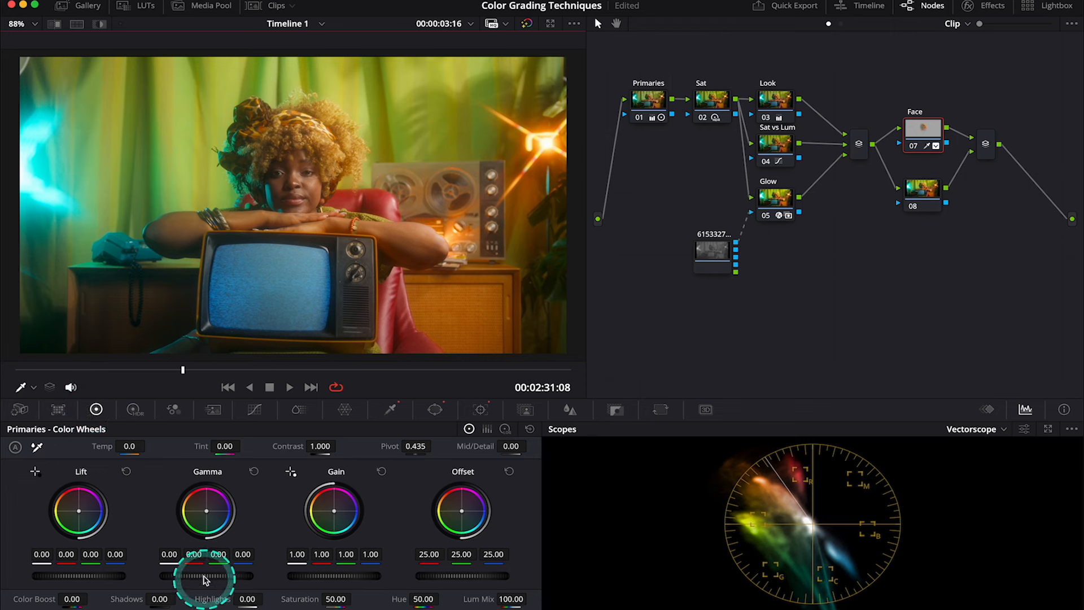
drag(193, 575, 222, 576)
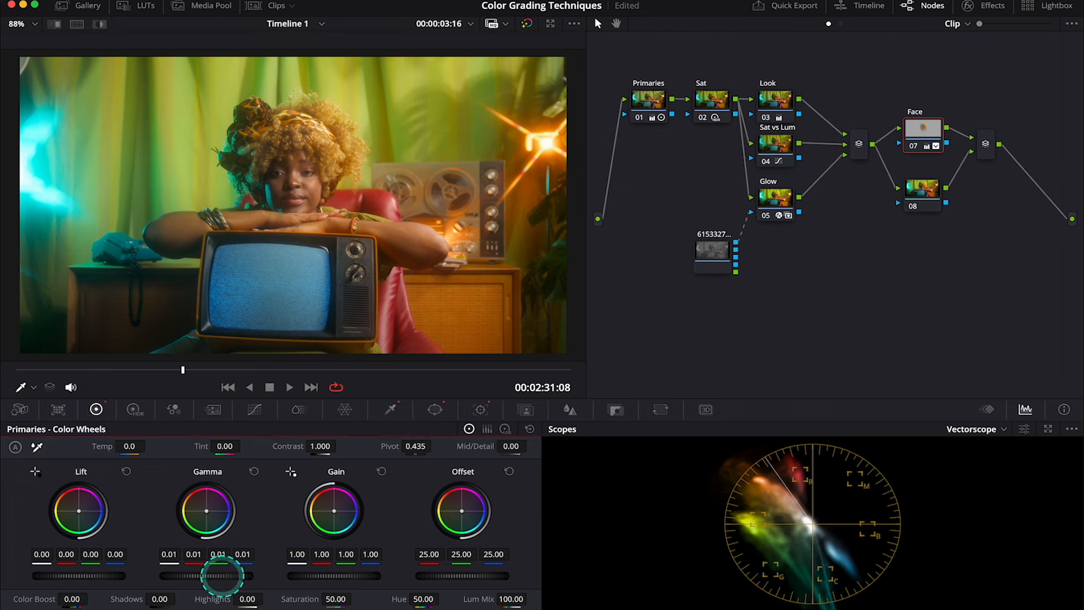
drag(320, 446, 346, 446)
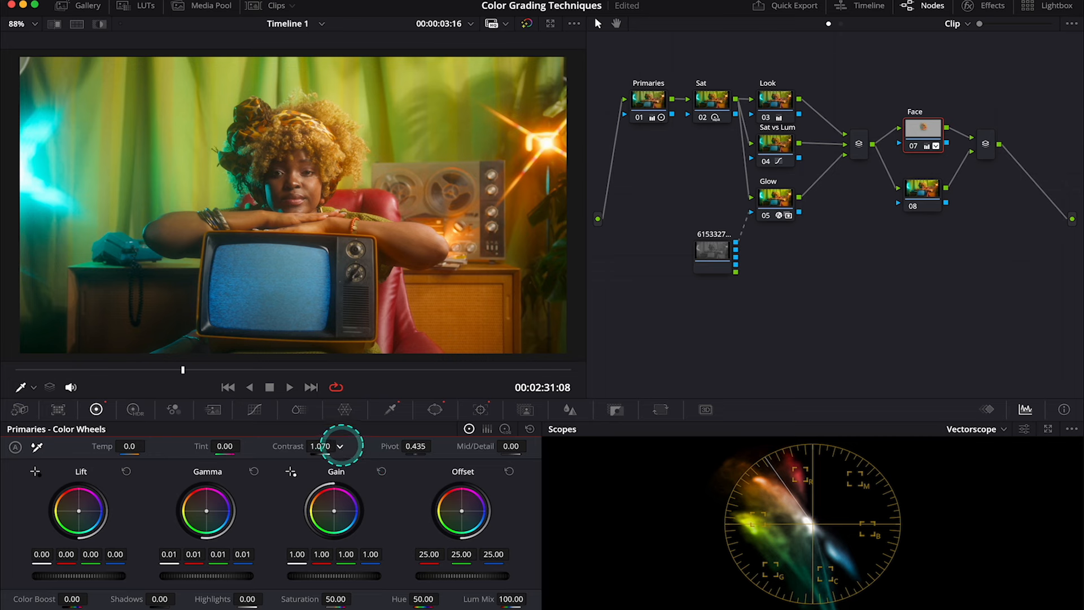
drag(341, 574, 322, 568)
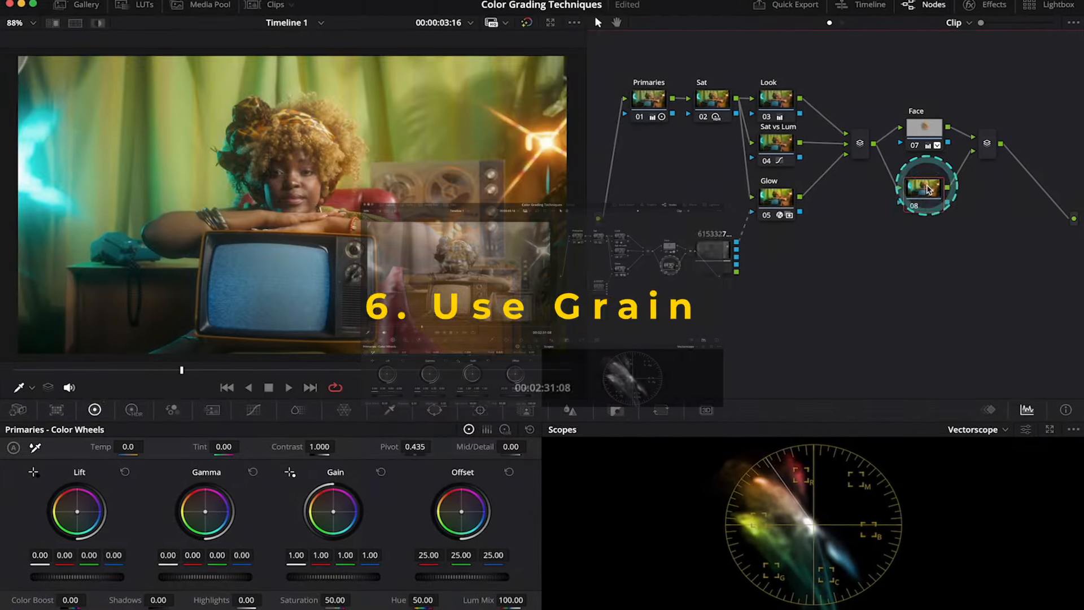
Label node 08 as "Grain" and keep it selected.
right_click(931, 186)
click(951, 210)
text(Grain)
key(Return)
click(902, 182)
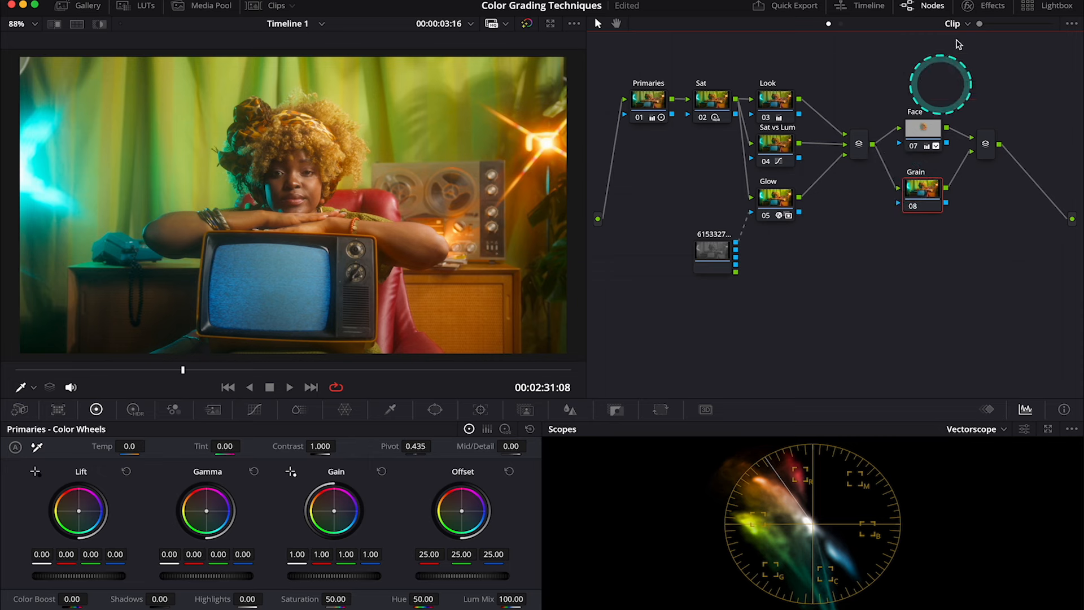
Search the effects library for "loo" and apply the Film Look Creator effect to the Grain node.
click(968, 7)
click(975, 46)
key(BackSpace)
key(BackSpace)
key(BackSpace)
key(BackSpace)
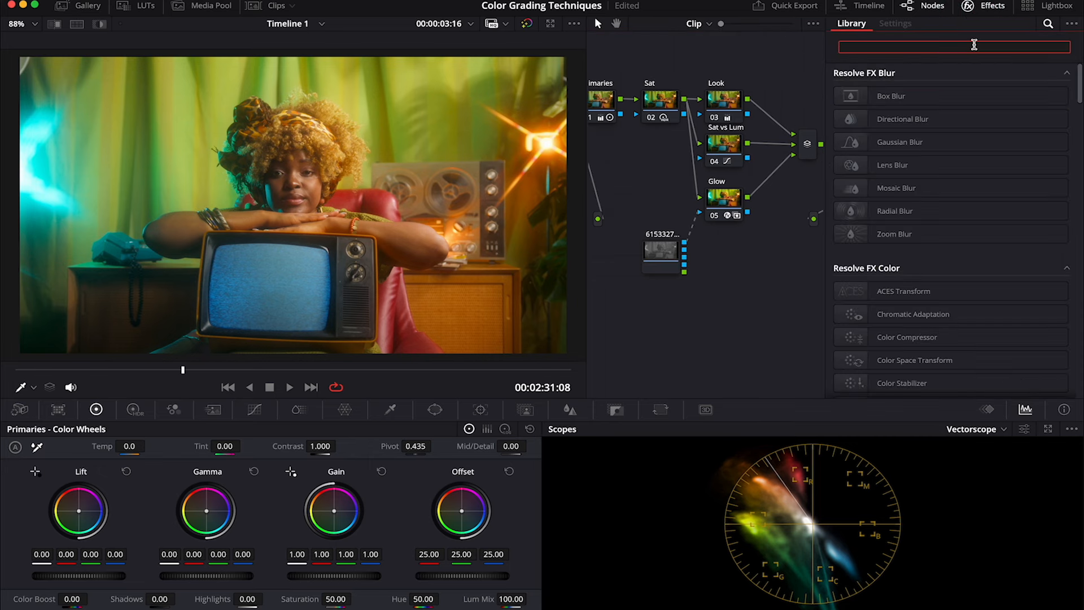
text(loo)
click(920, 91)
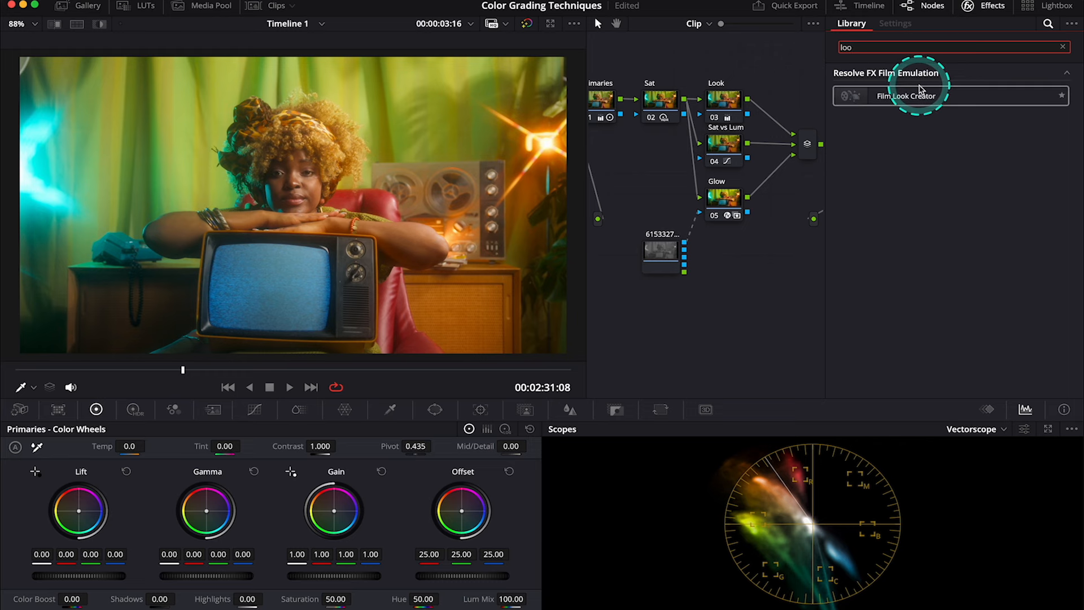
drag(920, 90, 774, 224)
drag(903, 96, 804, 199)
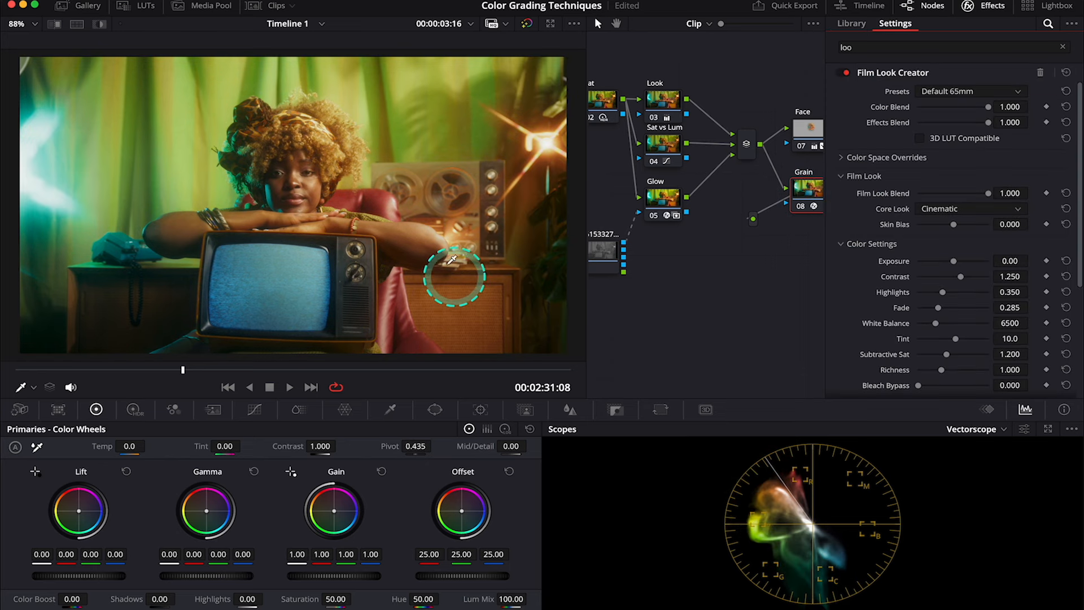
Apply the Clean Slate preset to the Film Look Creator and enable its Grain.
click(955, 92)
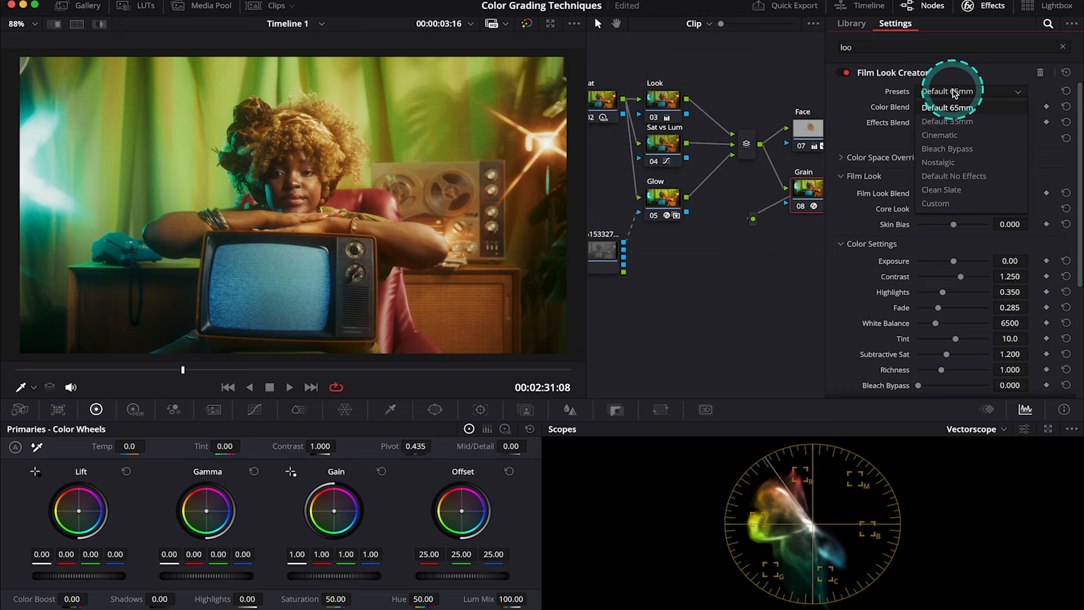
click(953, 191)
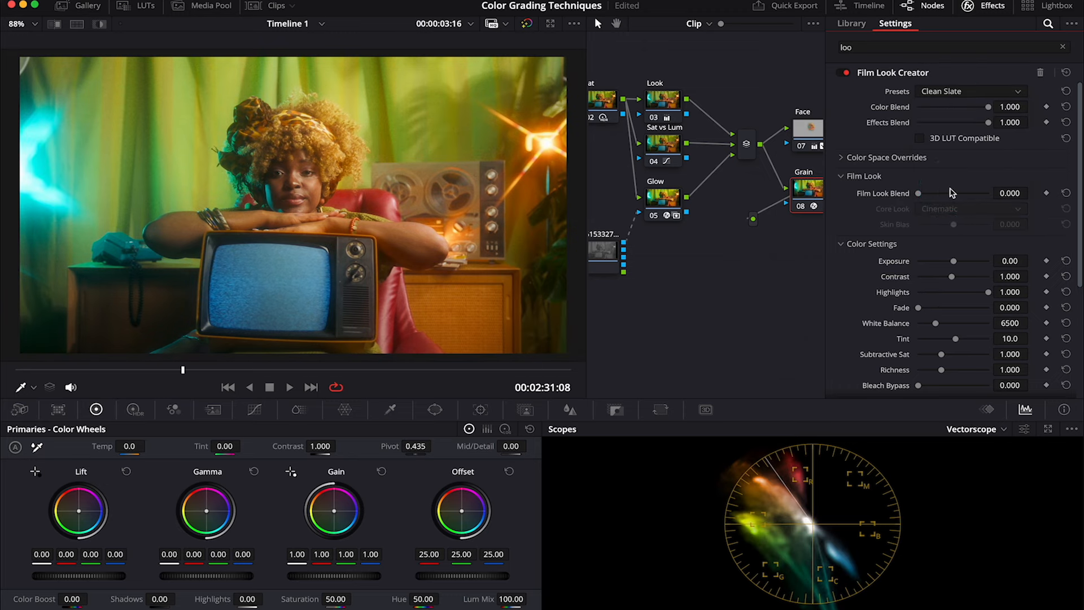
scroll(359, 142, up, 4)
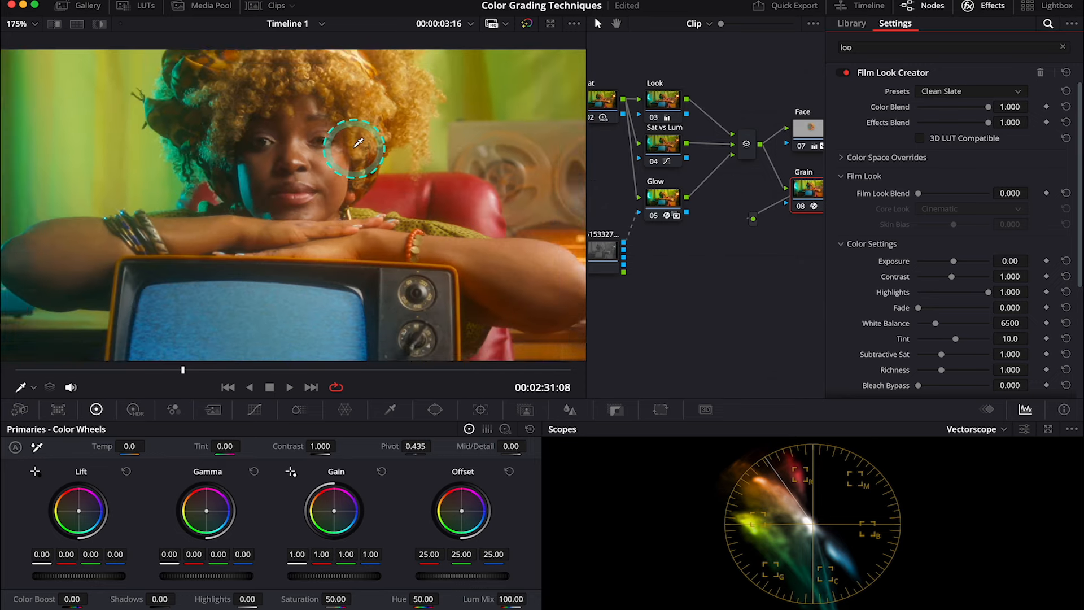
scroll(359, 142, down, 3)
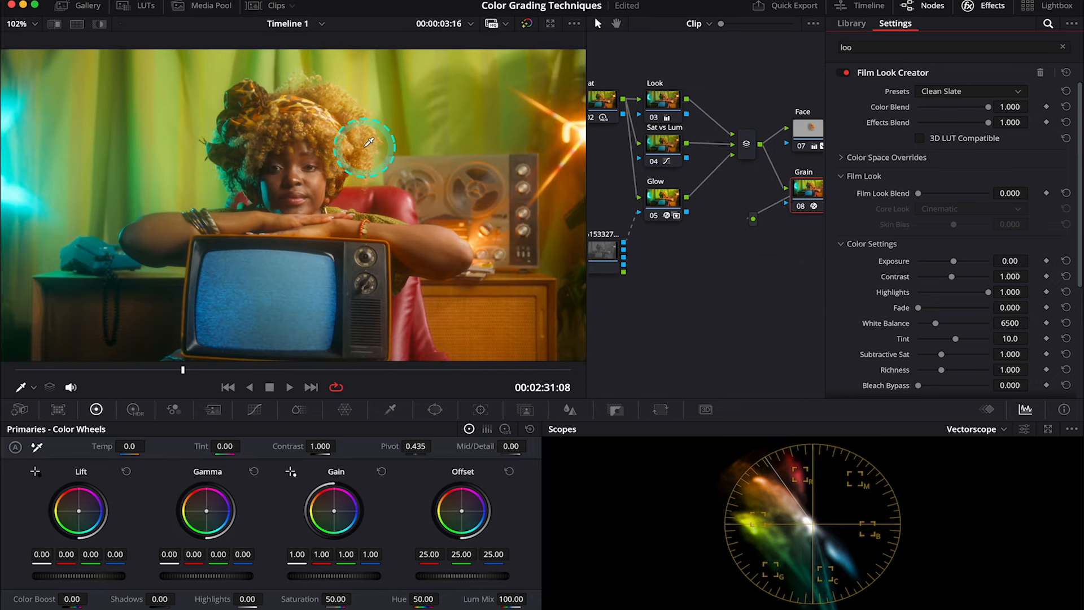
scroll(917, 293, down, 5)
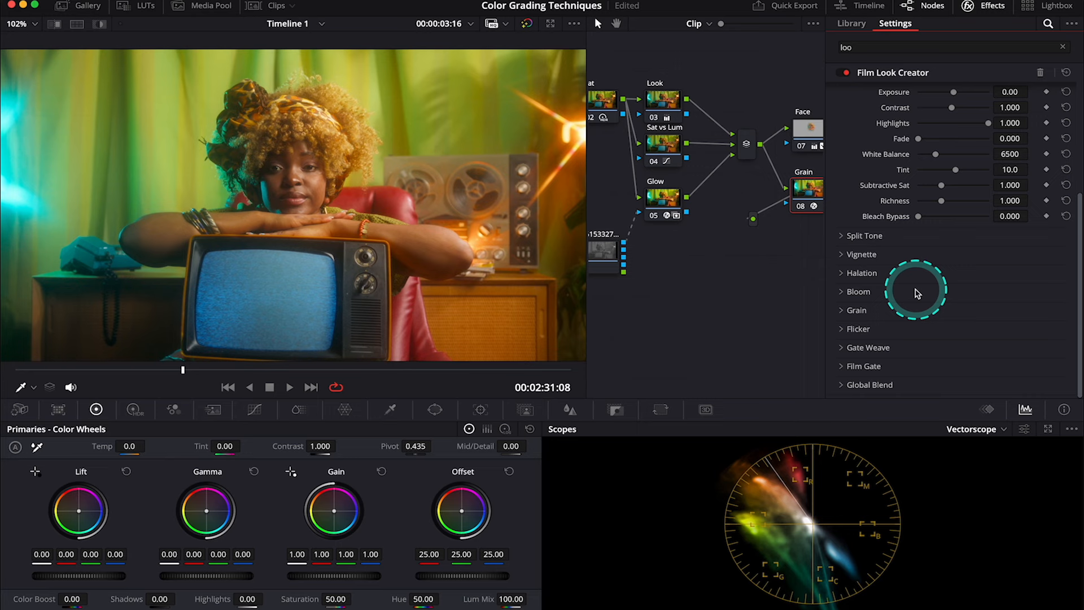
click(850, 310)
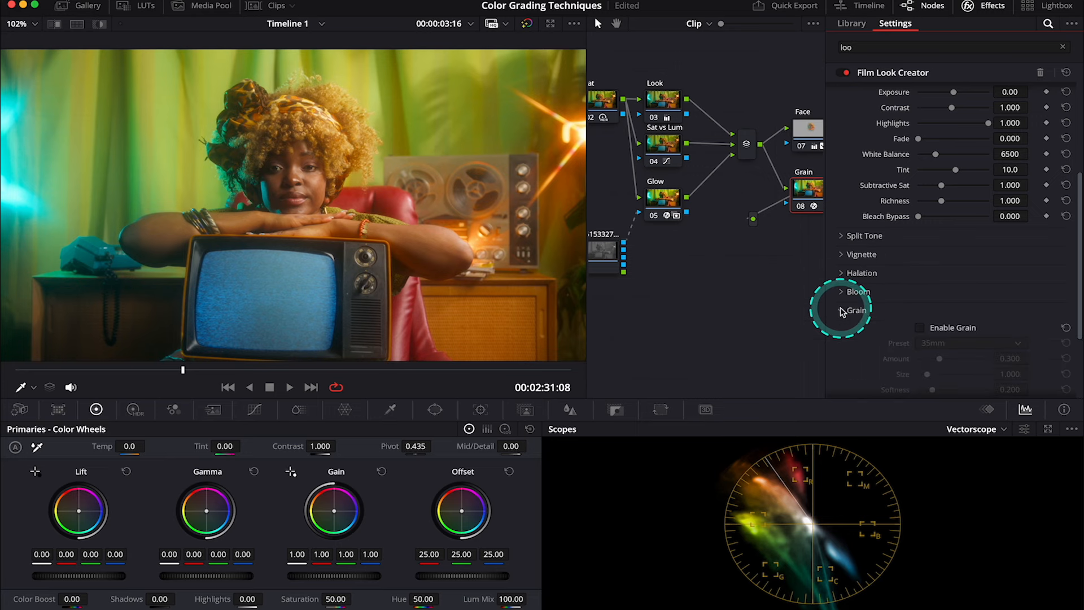
click(926, 329)
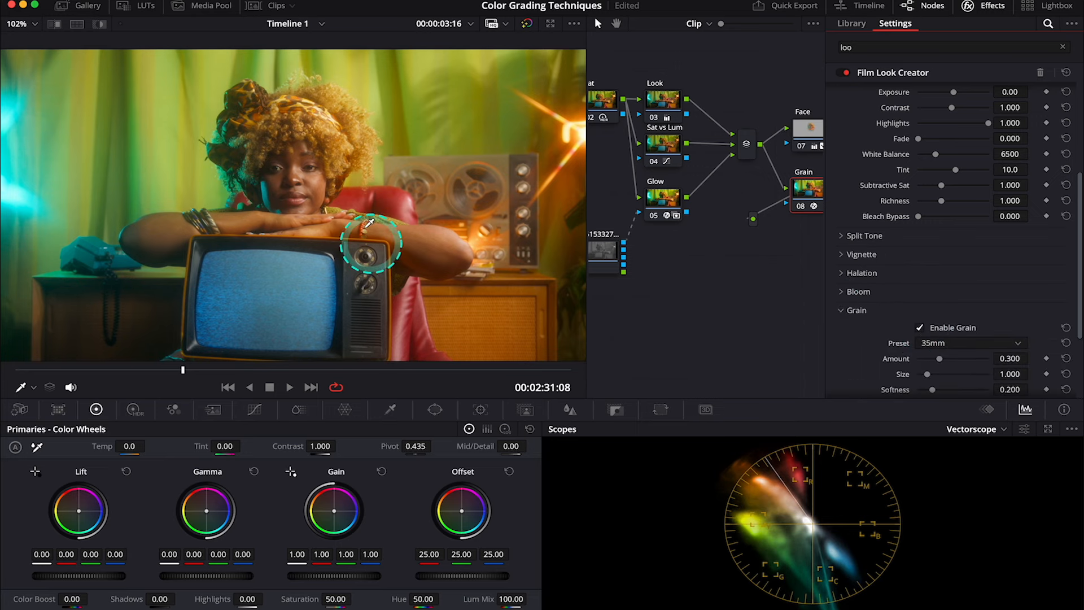
scroll(370, 223, up, 6)
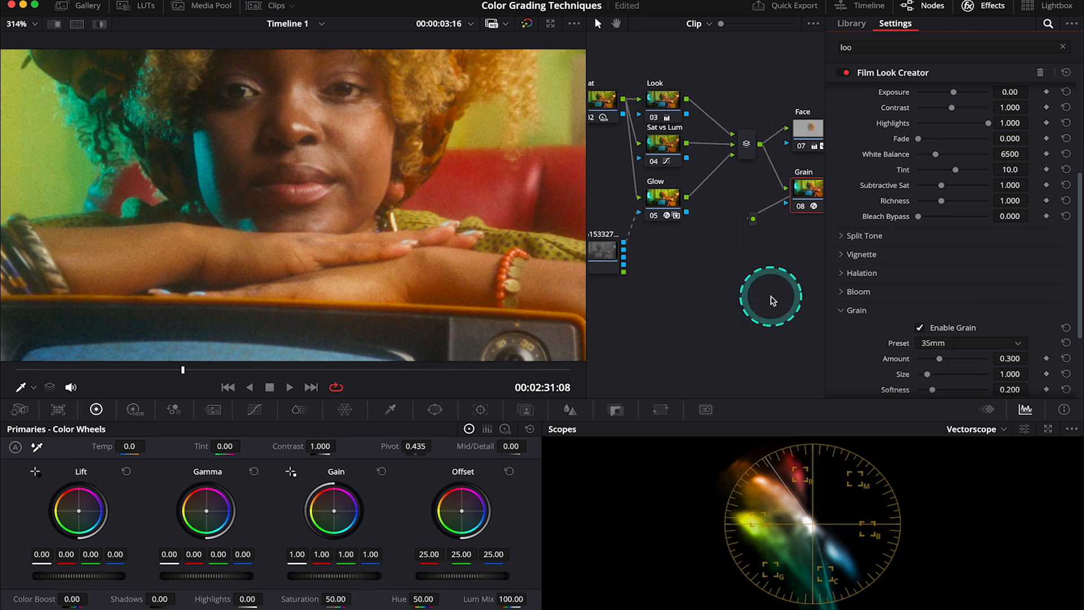
Try the 16mm and 8mm grain presets on the enlarged face, and return the preset to 35mm.
click(944, 345)
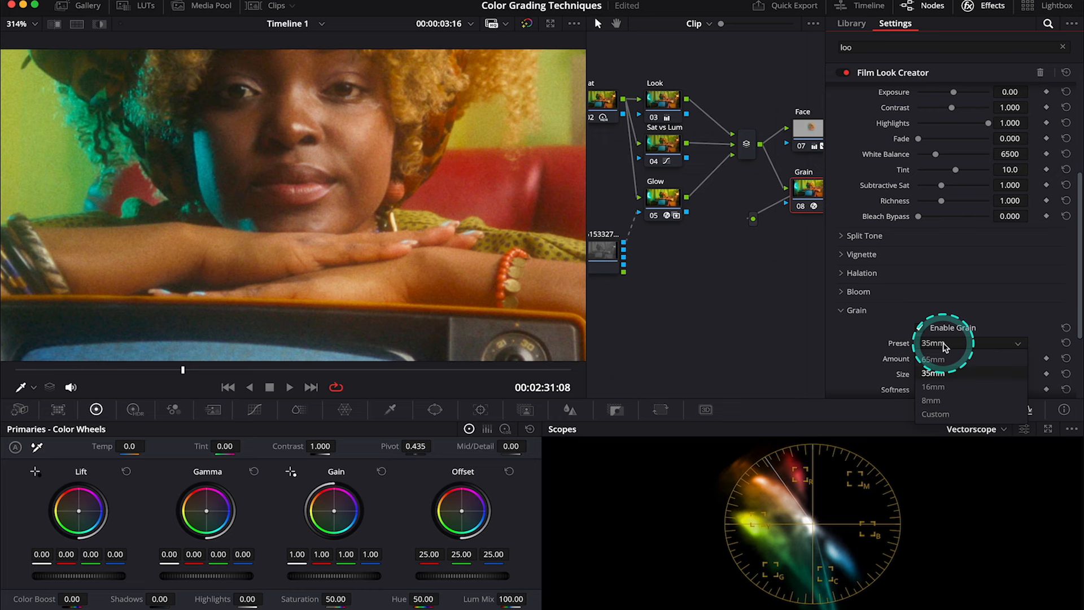
click(941, 388)
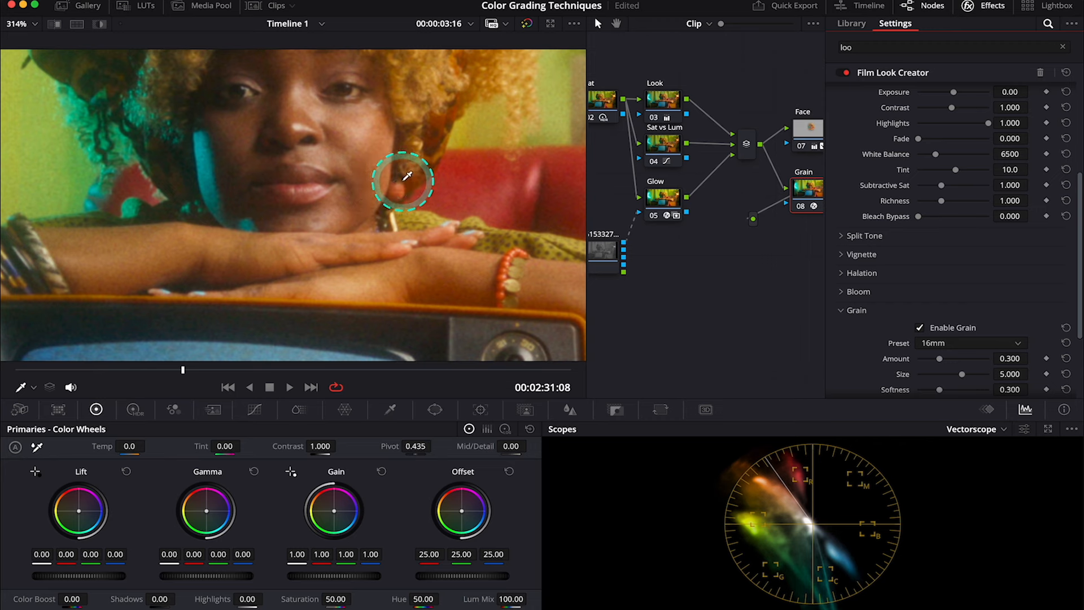
click(947, 345)
click(944, 402)
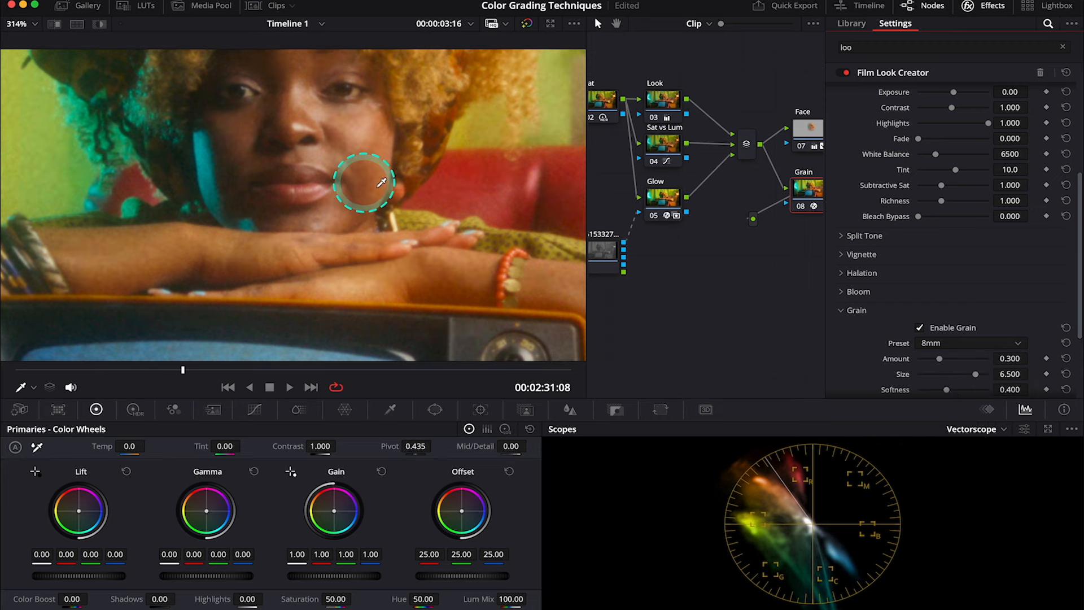
click(964, 343)
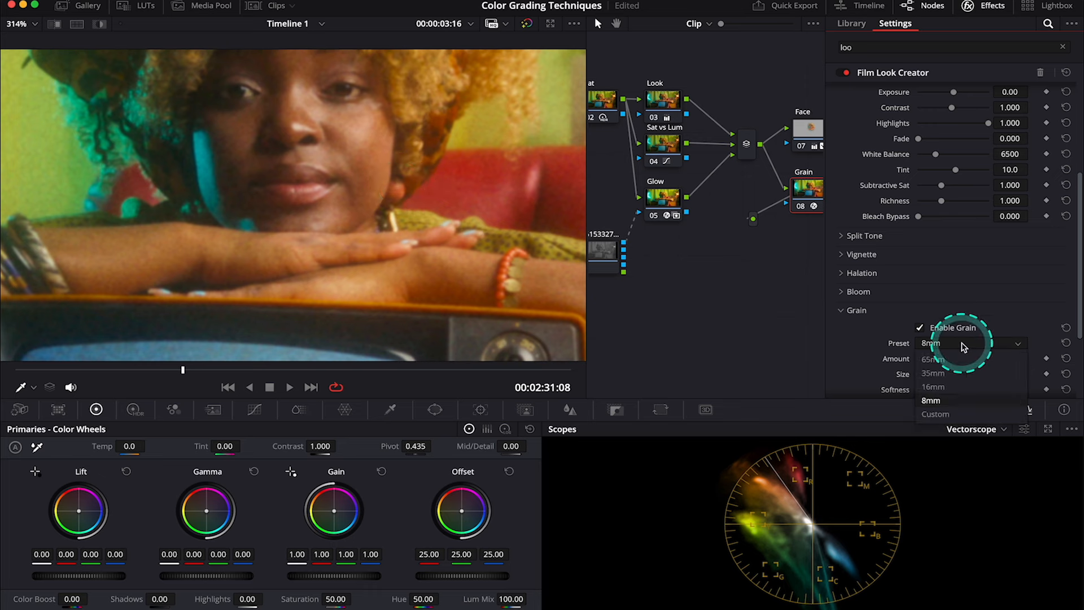
click(933, 374)
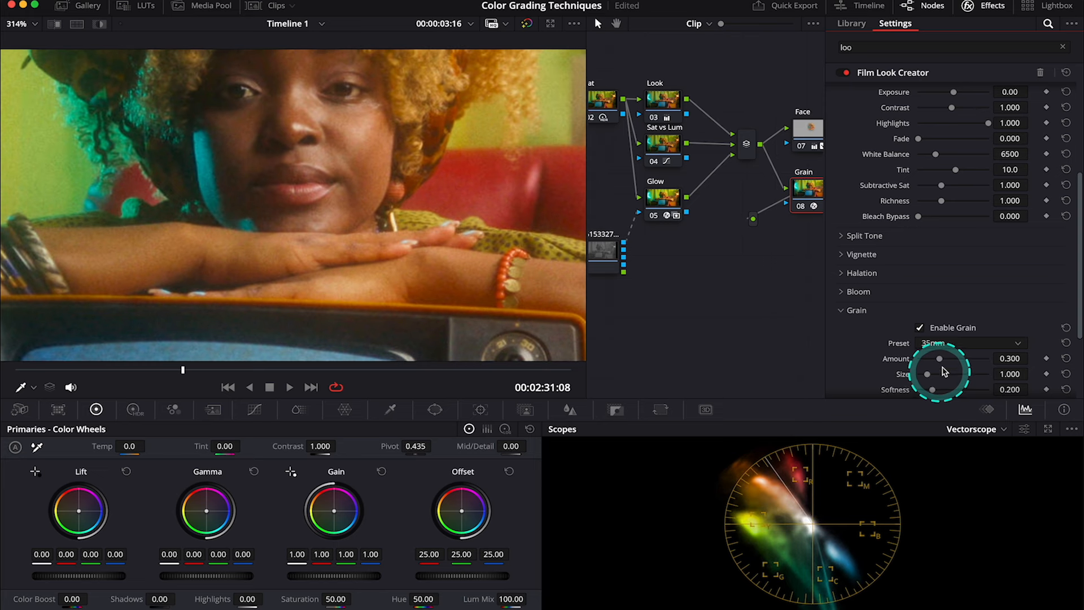
Try a grain Amount of 0.468, reduce it to 0.376, and play the clip to check the grain in motion.
drag(940, 359, 953, 363)
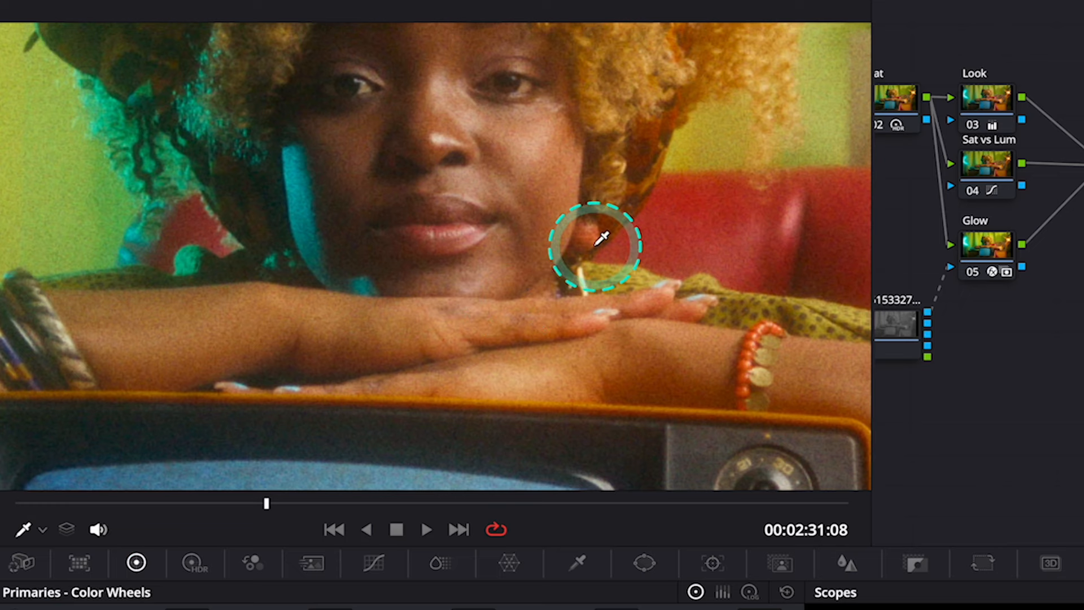
key(space)
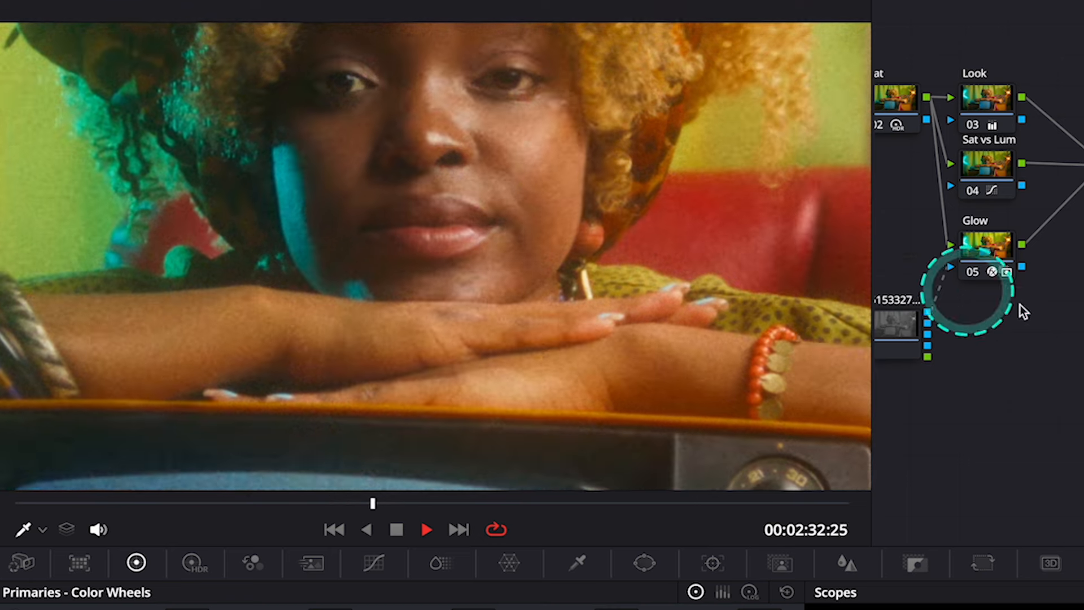
key(space)
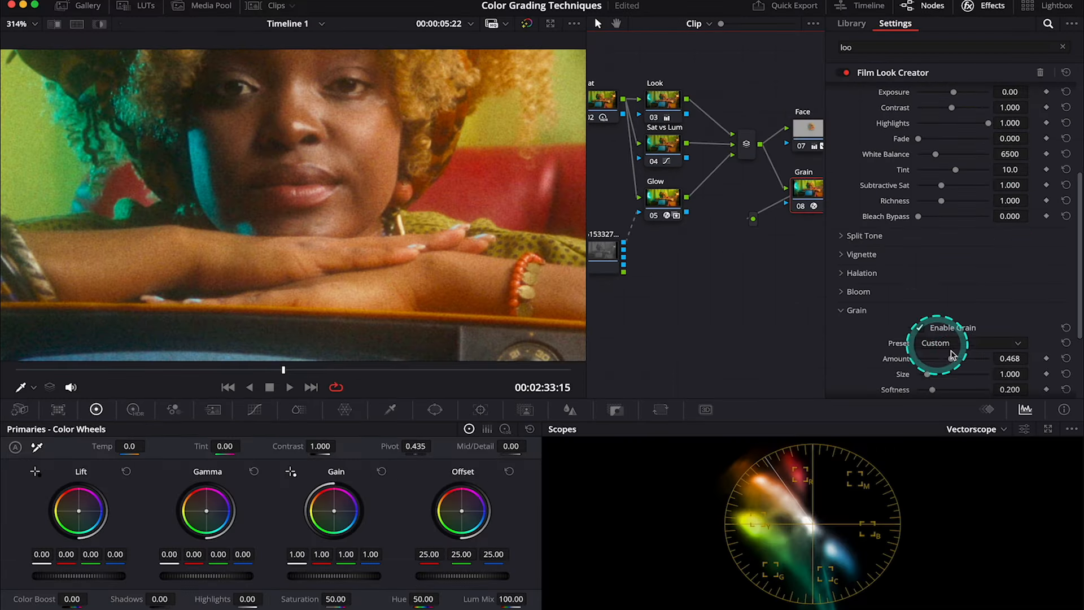
drag(953, 361, 947, 362)
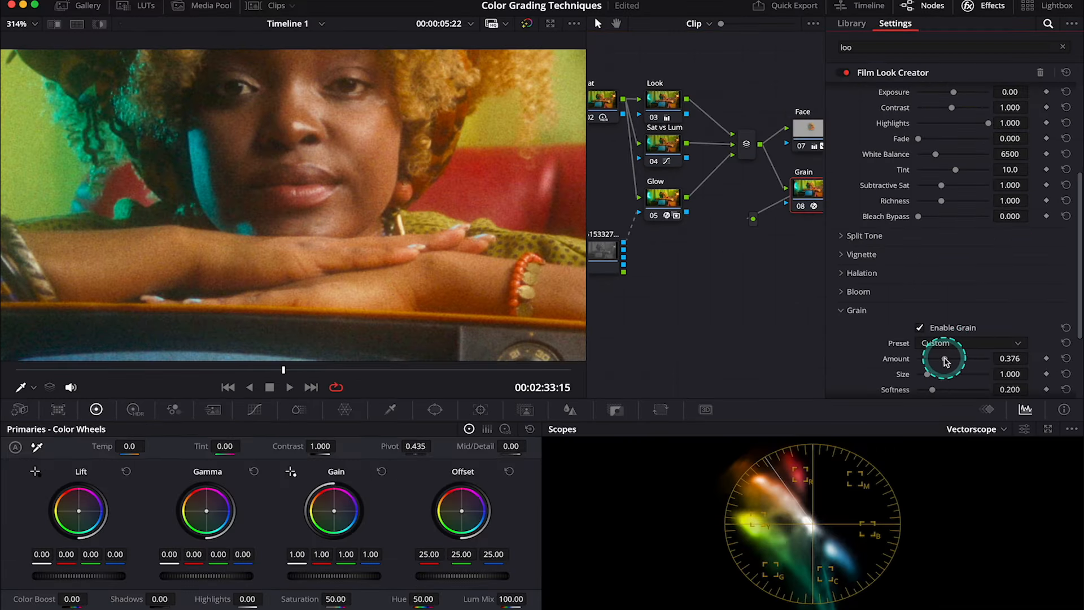
key(space)
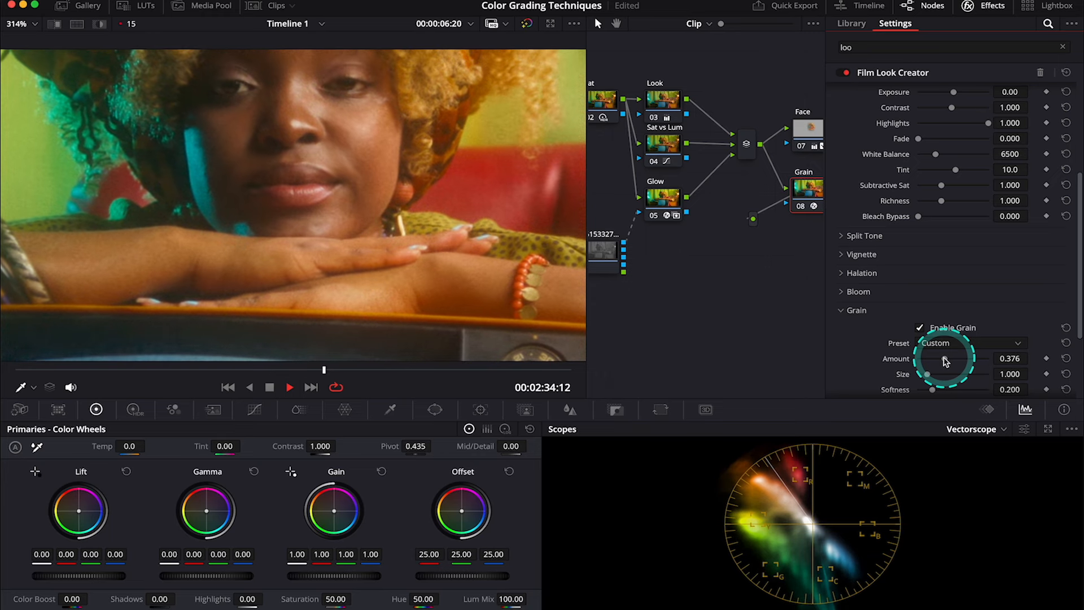
key(space)
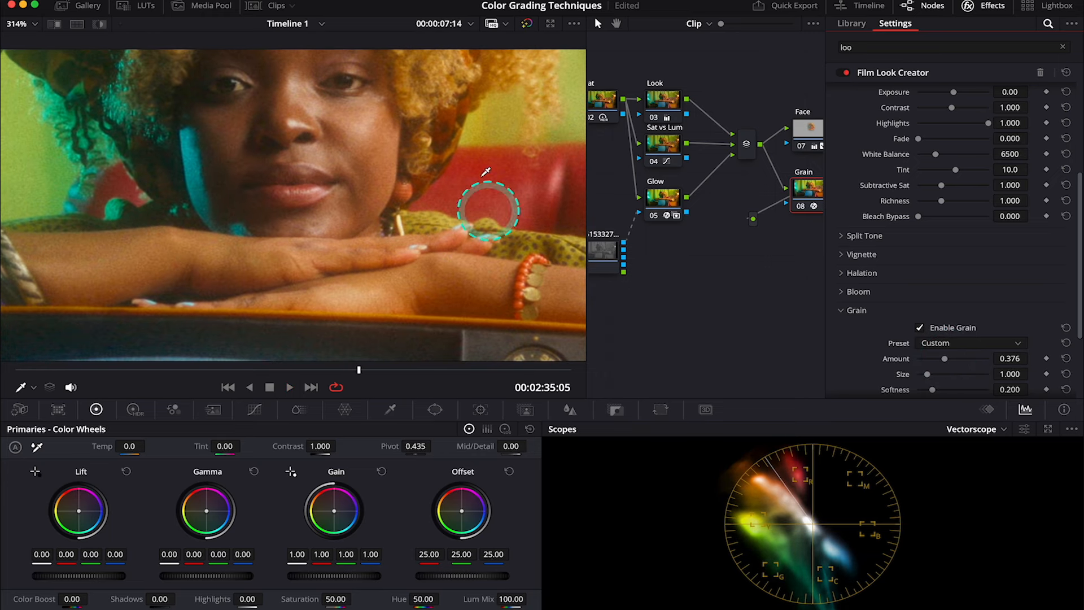